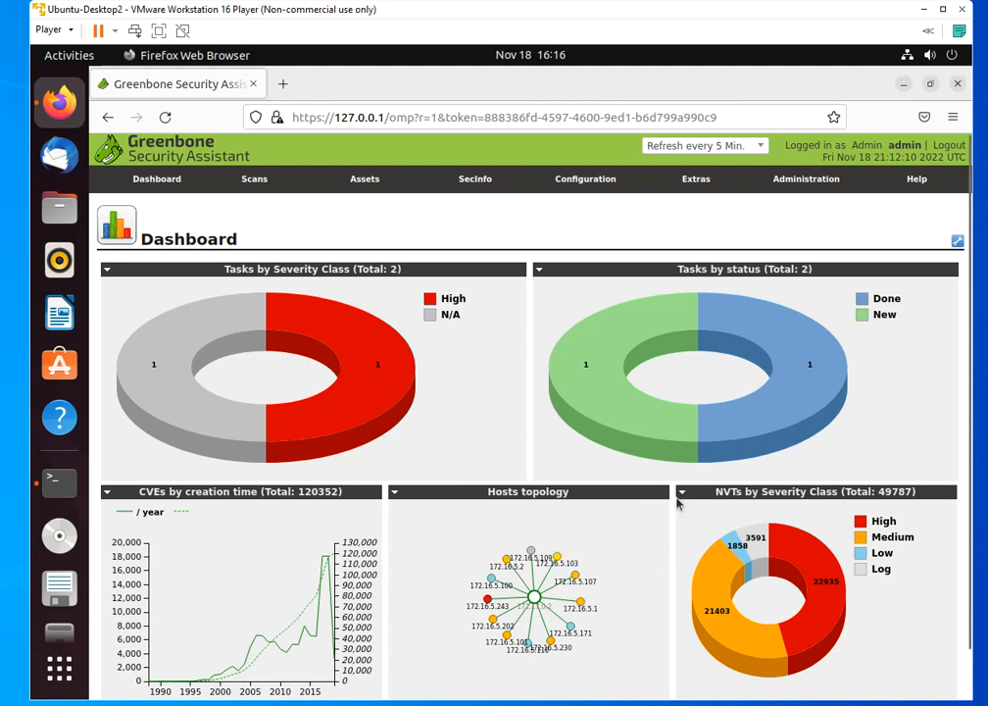
Open the scan results overview and look through the list of detected vulnerabilities
{"action": "scroll", "coordinate": [677, 502], "scroll_direction": "down", "scroll_amount": 1}
{"action": "scroll", "coordinate": [667, 469], "scroll_direction": "up", "scroll_amount": 2}
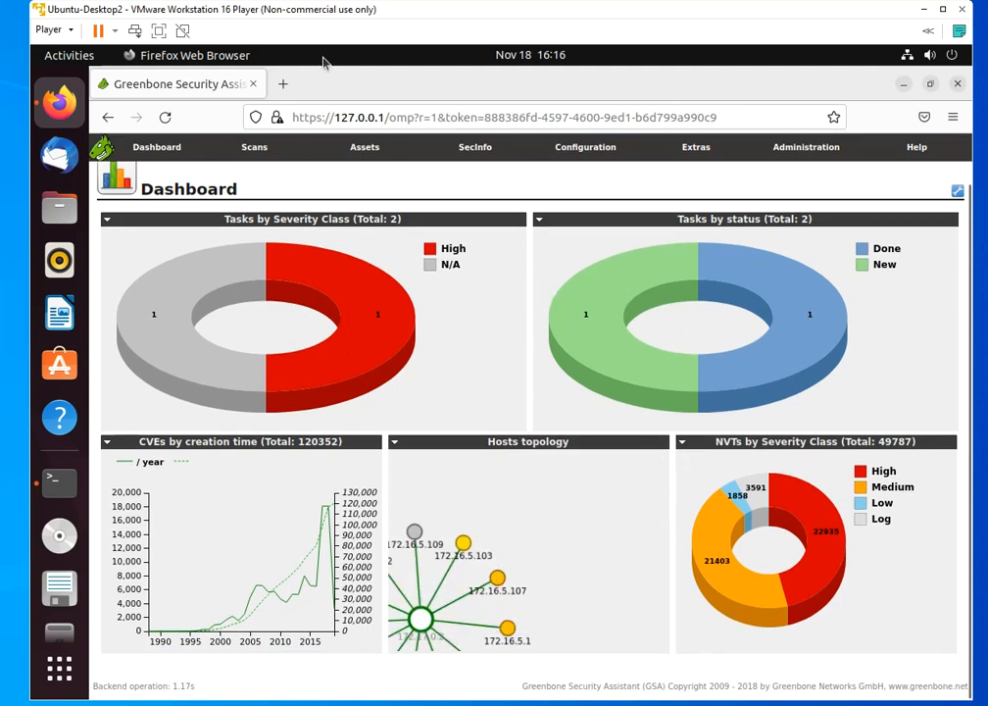
{"action": "mouse_move", "coordinate": [253, 146]}
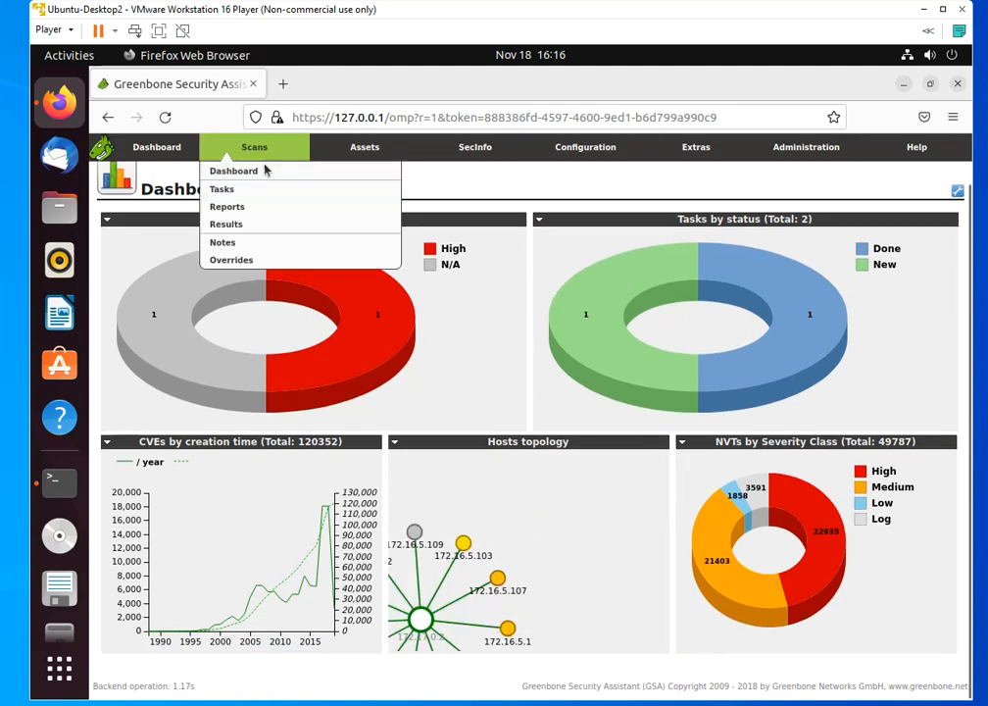
{"action": "left_click", "coordinate": [245, 232]}
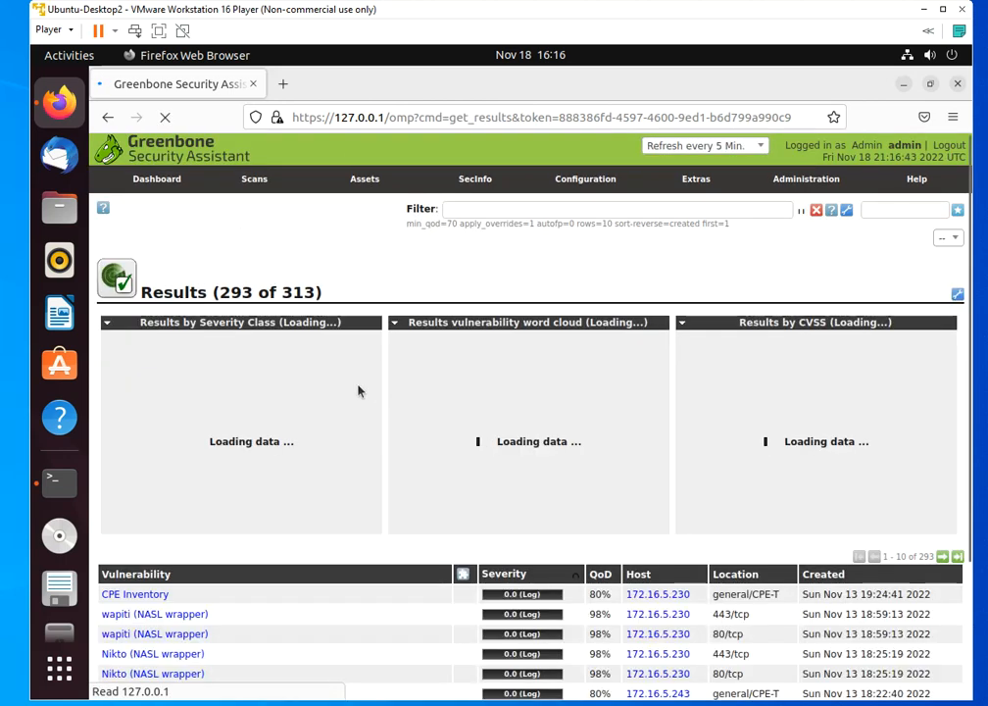
{"action": "scroll", "coordinate": [419, 524], "scroll_direction": "down", "scroll_amount": 3}
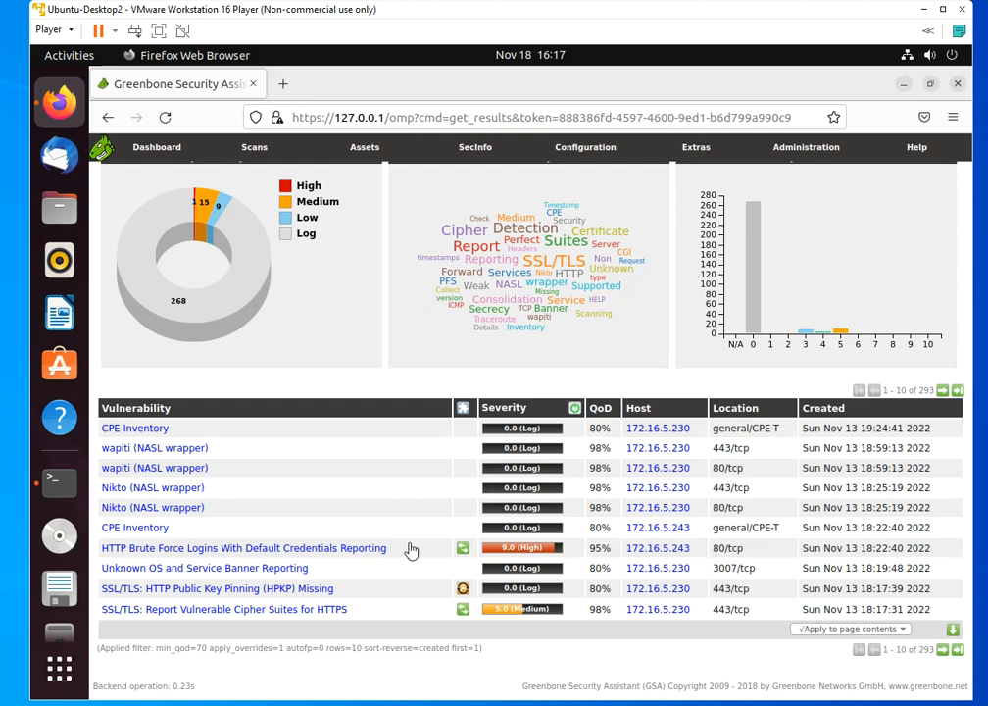
Start a new scan task from the tasks overview and name it Scan1
{"action": "mouse_move", "coordinate": [263, 157]}
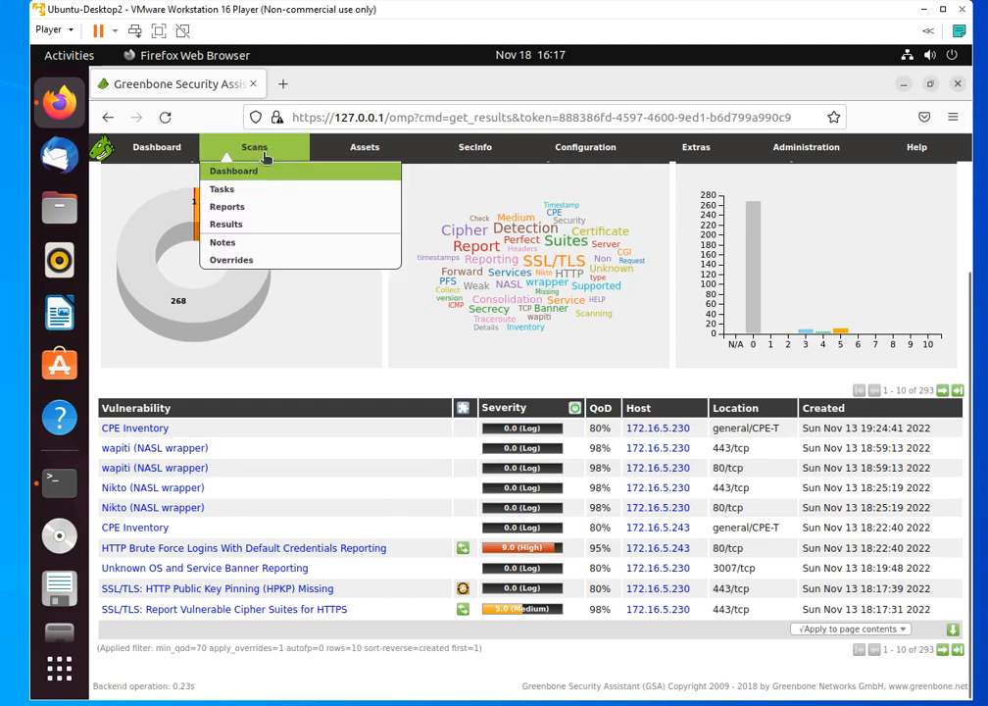
{"action": "left_click", "coordinate": [235, 197]}
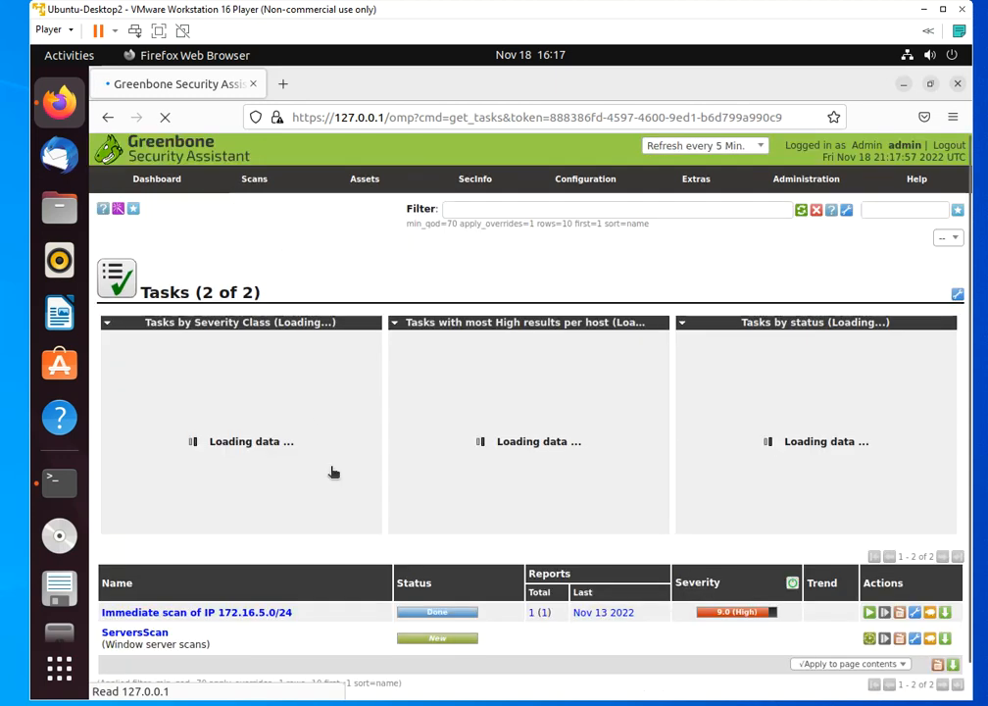
{"action": "mouse_move", "coordinate": [134, 211]}
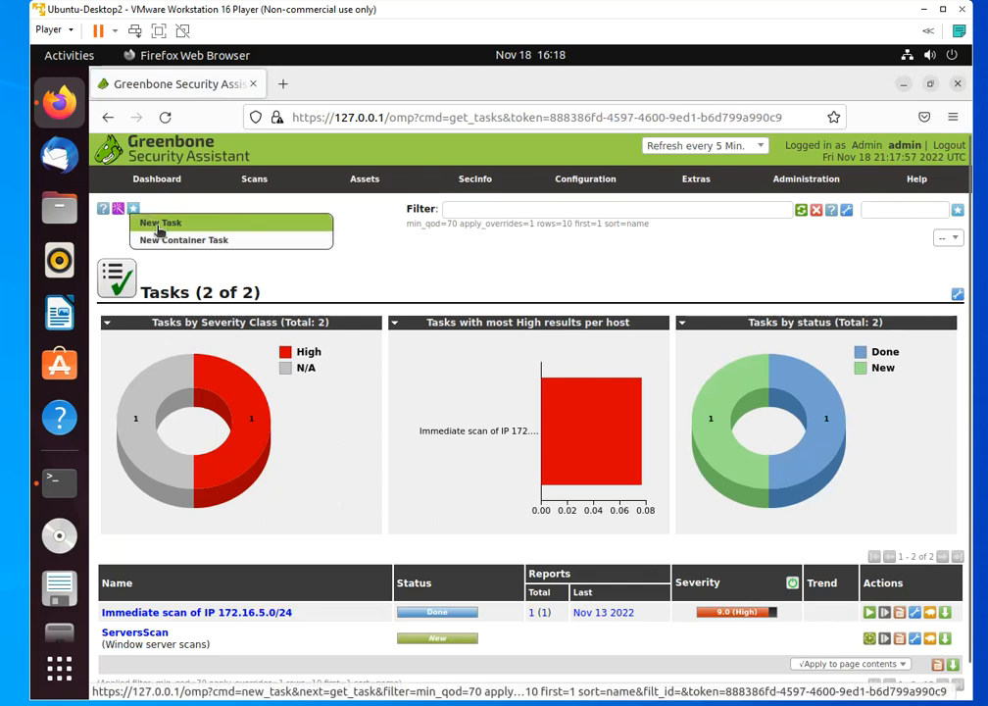
{"action": "left_click", "coordinate": [160, 230]}
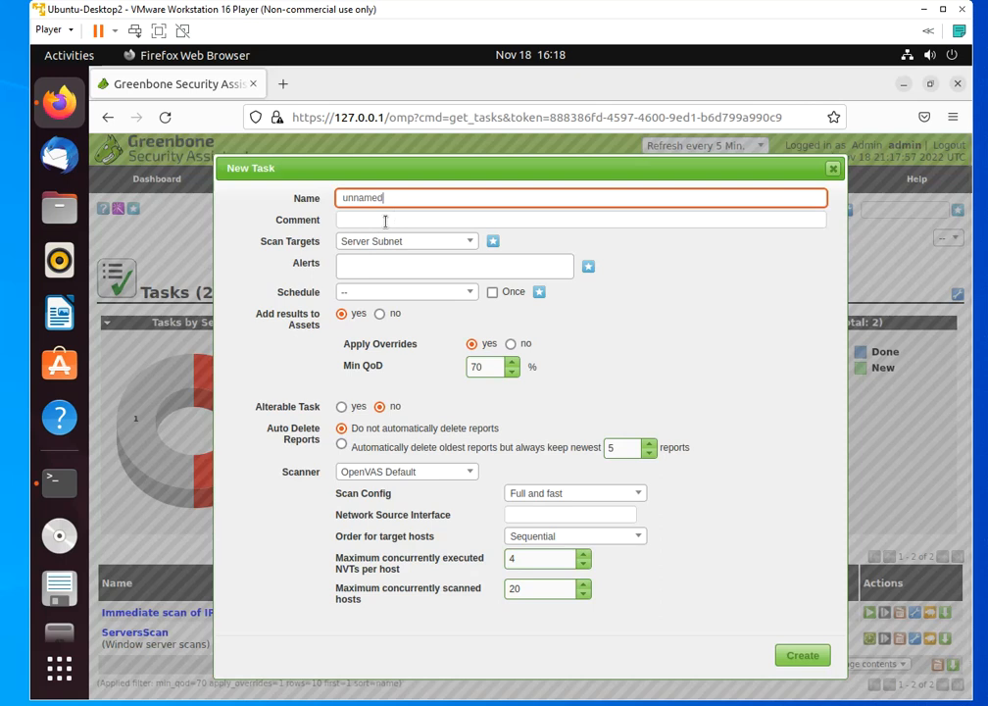
{"action": "key", "text": "BackSpace"}
{"action": "key", "text": "BackSpace"}
{"action": "key", "text": "BackSpace"}
{"action": "key", "text": "BackSpace"}
{"action": "key", "text": "BackSpace"}
{"action": "key", "text": "BackSpace"}
{"action": "key", "text": "BackSpace"}
{"action": "type", "text": "Scan1"}
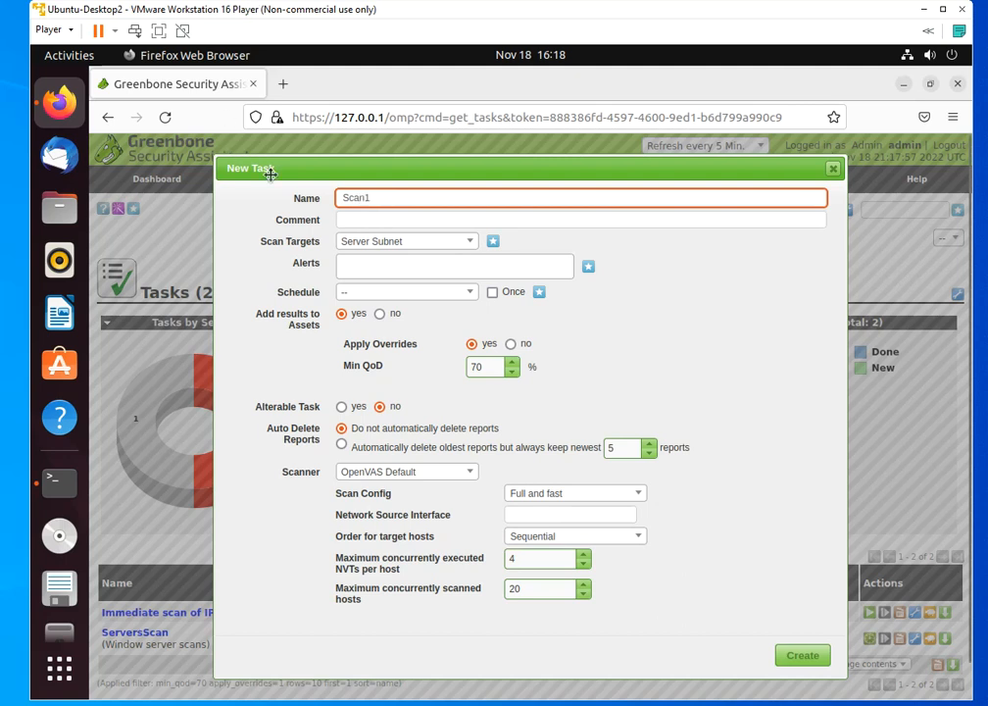
Enter "This is the first scan" as the task's comment
{"action": "left_click", "coordinate": [357, 218]}
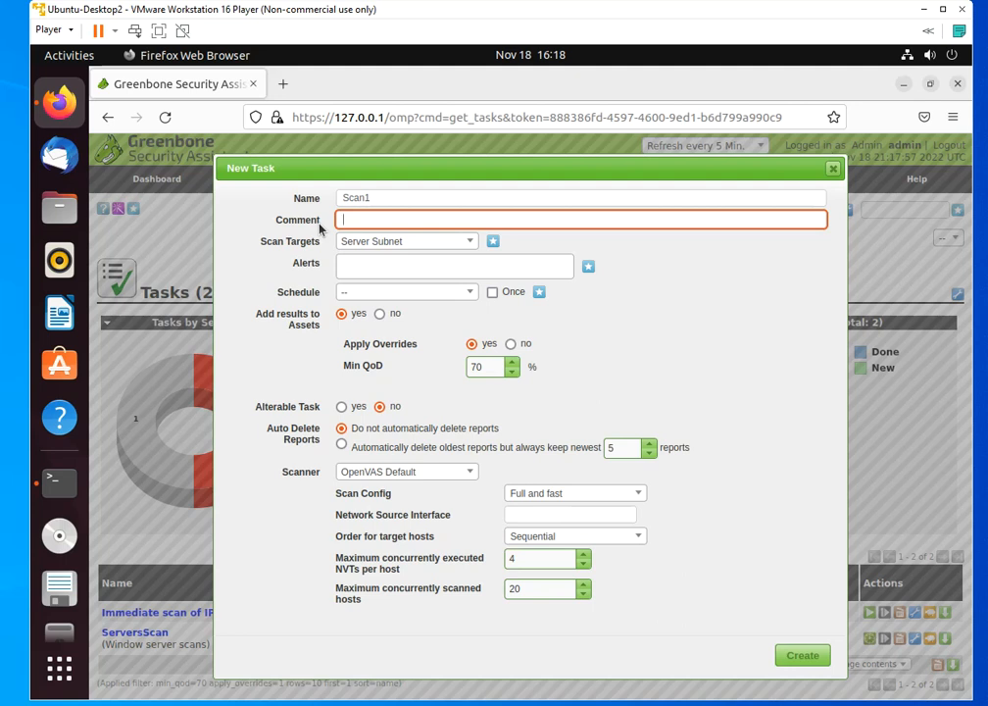
{"action": "type", "text": "This is the first scan"}
{"action": "left_click", "coordinate": [699, 355]}
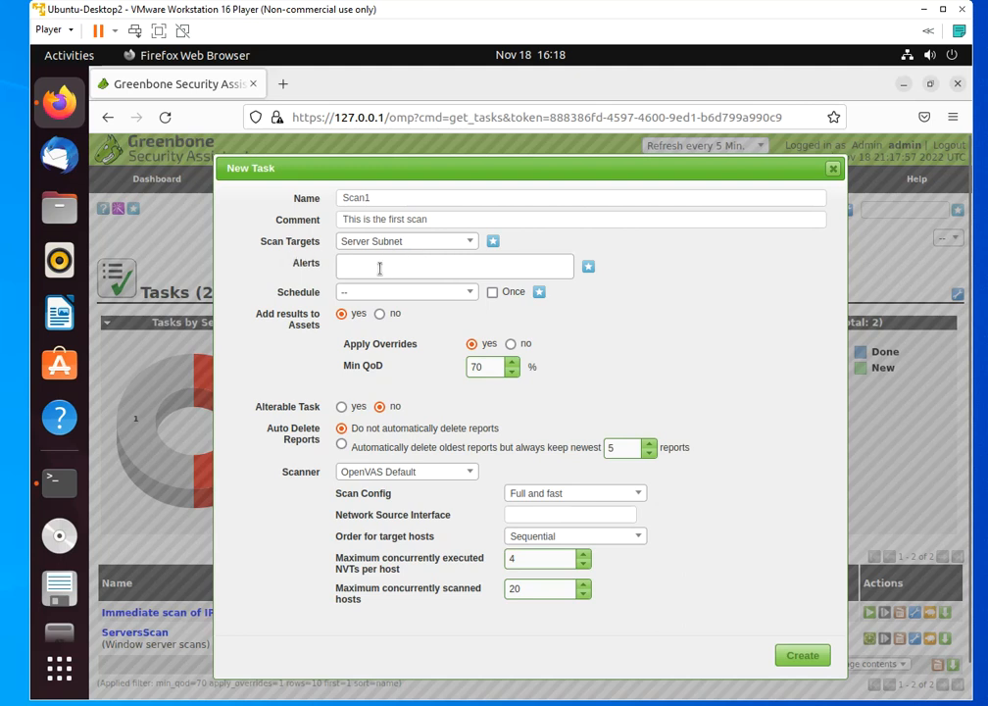
Check the existing scan targets, then start a new target for the task and name it Finance-Subnet
{"action": "left_click", "coordinate": [471, 243]}
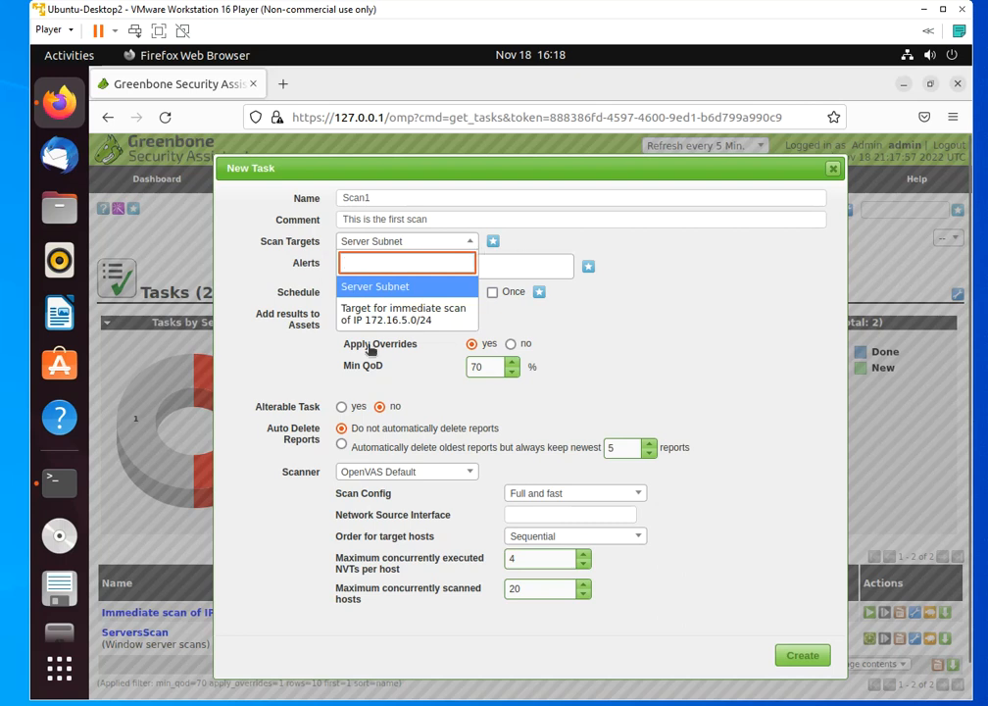
{"action": "double_click", "coordinate": [680, 289]}
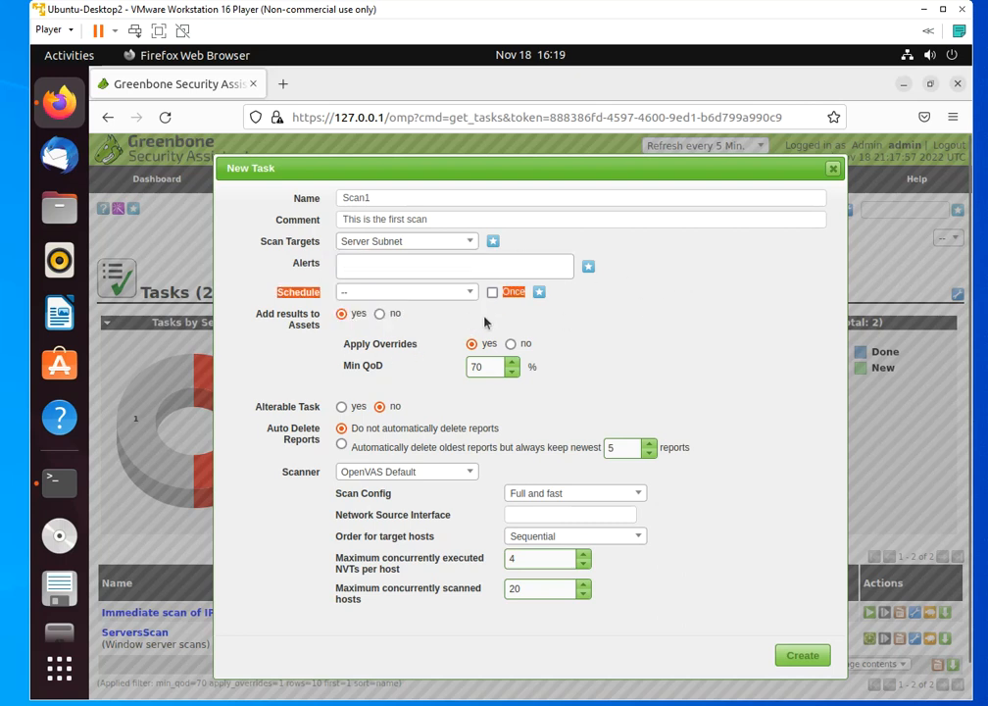
{"action": "left_click", "coordinate": [563, 244]}
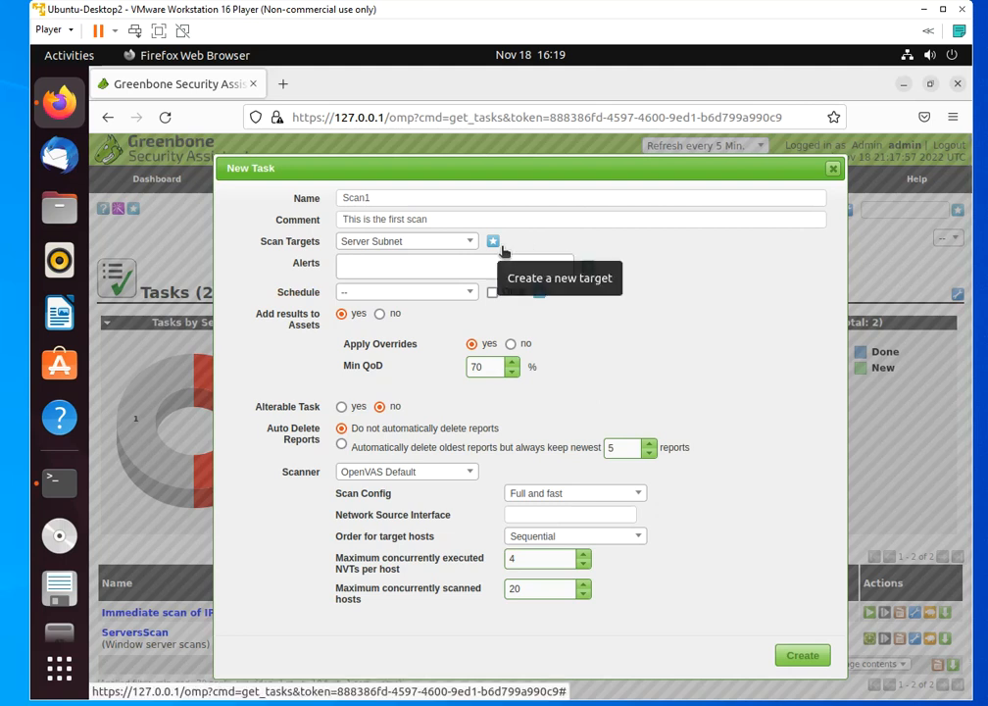
{"action": "left_click", "coordinate": [497, 244]}
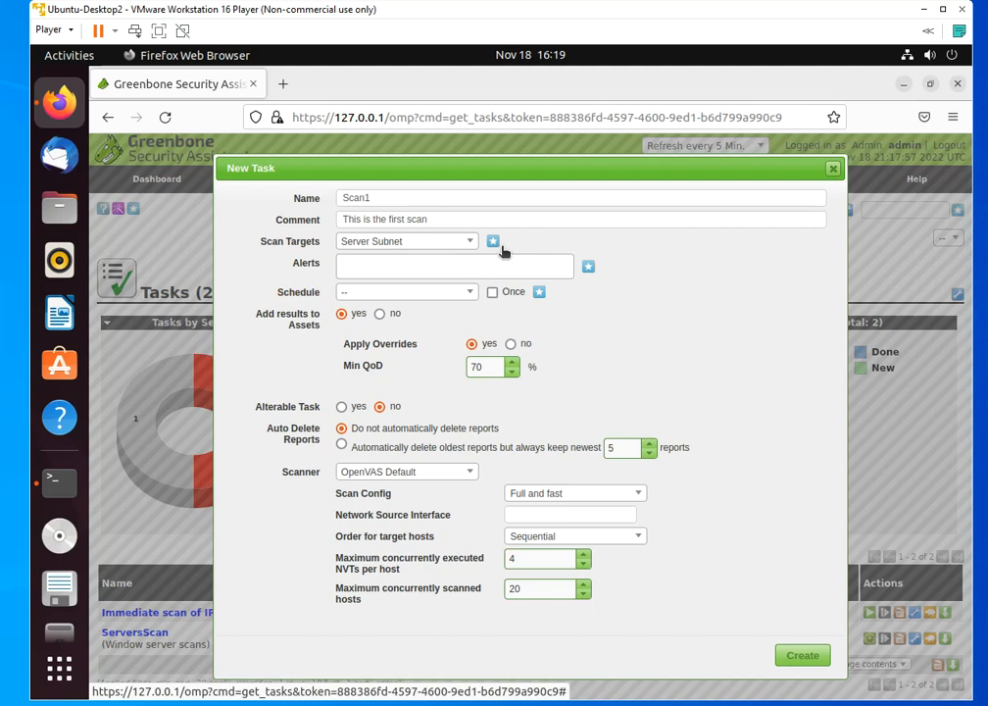
{"action": "left_click_drag", "start_coordinate": [509, 264], "coordinate": [408, 265]}
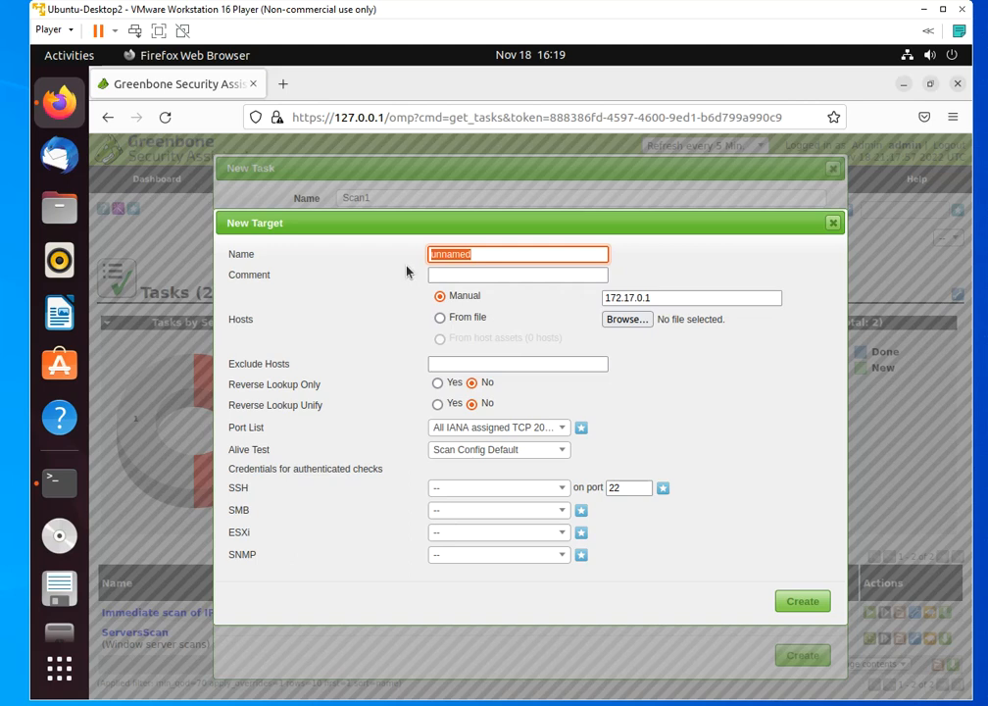
{"action": "type", "text": "Finance-Subnet"}
Enter "this are hosts in the finance department." as the target's comment
{"action": "left_click", "coordinate": [435, 277]}
{"action": "type", "text": "this "}
{"action": "type", "text": "are wll ho"}
{"action": "key", "text": "BackSpace"}
{"action": "key", "text": "BackSpace"}
{"action": "key", "text": "BackSpace"}
{"action": "key", "text": "BackSpace"}
{"action": "key", "text": "BackSpace"}
{"action": "key", "text": "BackSpace"}
{"action": "type", "text": "hosts in teh"}
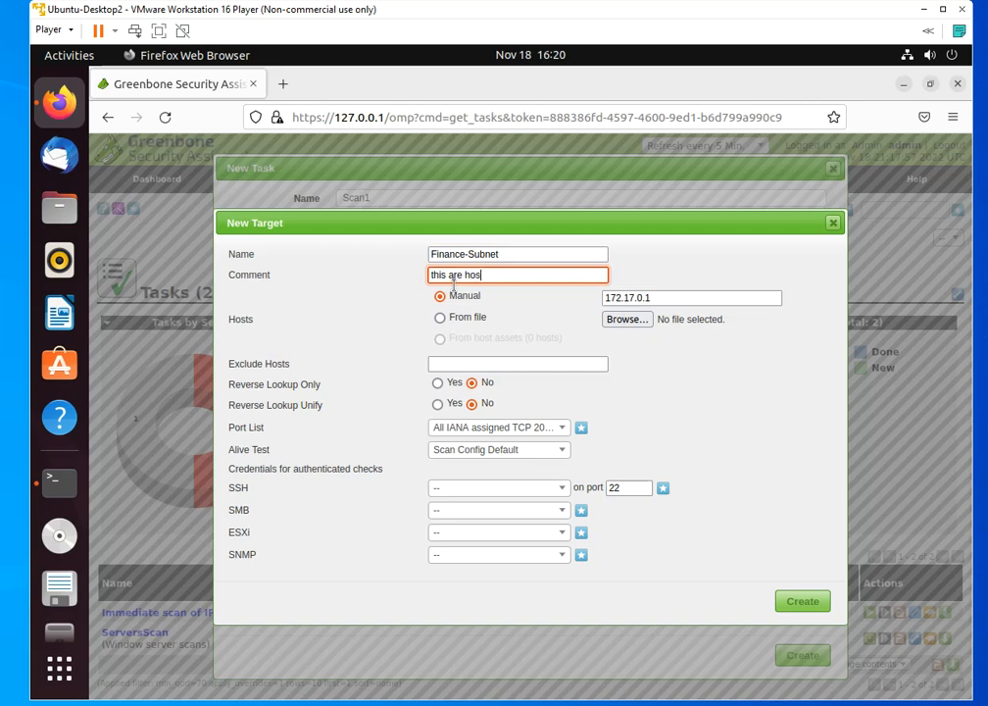
{"action": "key", "text": "BackSpace"}
{"action": "key", "text": "BackSpace"}
{"action": "type", "text": "he finance department."}
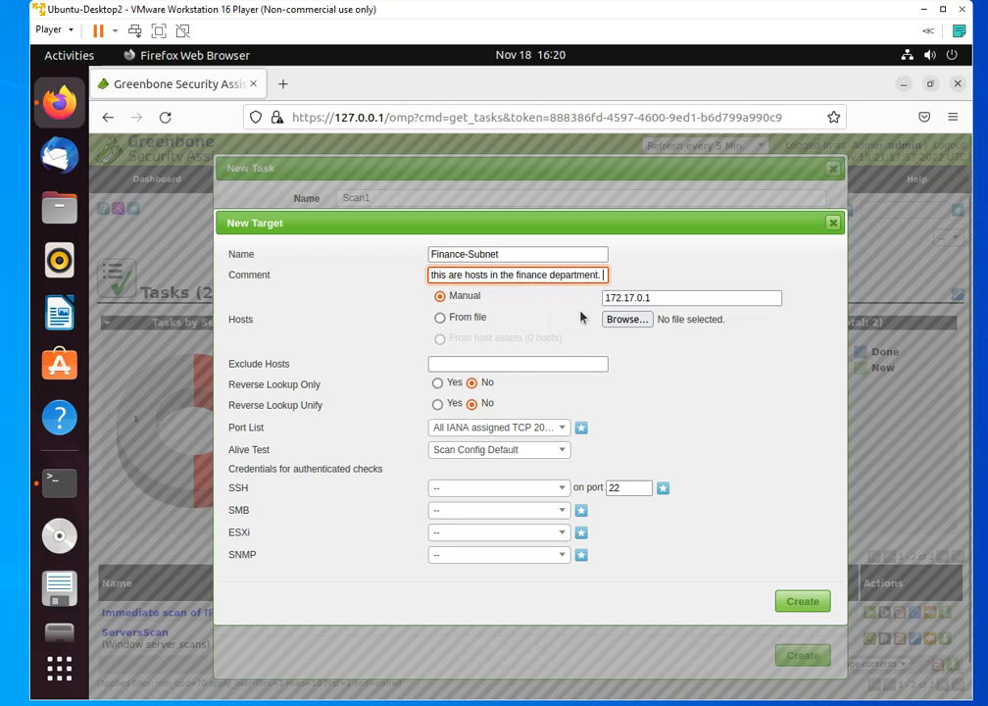
Set the target's manually specified hosts to the 172.16.60.0/24 subnet
{"action": "left_click", "coordinate": [694, 296]}
{"action": "key", "text": "BackSpace"}
{"action": "key", "text": "BackSpace"}
{"action": "key", "text": "BackSpace"}
{"action": "key", "text": "BackSpace"}
{"action": "key", "text": "BackSpace"}
{"action": "key", "text": "BackSpace"}
{"action": "key", "text": "BackSpace"}
{"action": "key", "text": "BackSpace"}
{"action": "key", "text": "BackSpace"}
{"action": "key", "text": "BackSpace"}
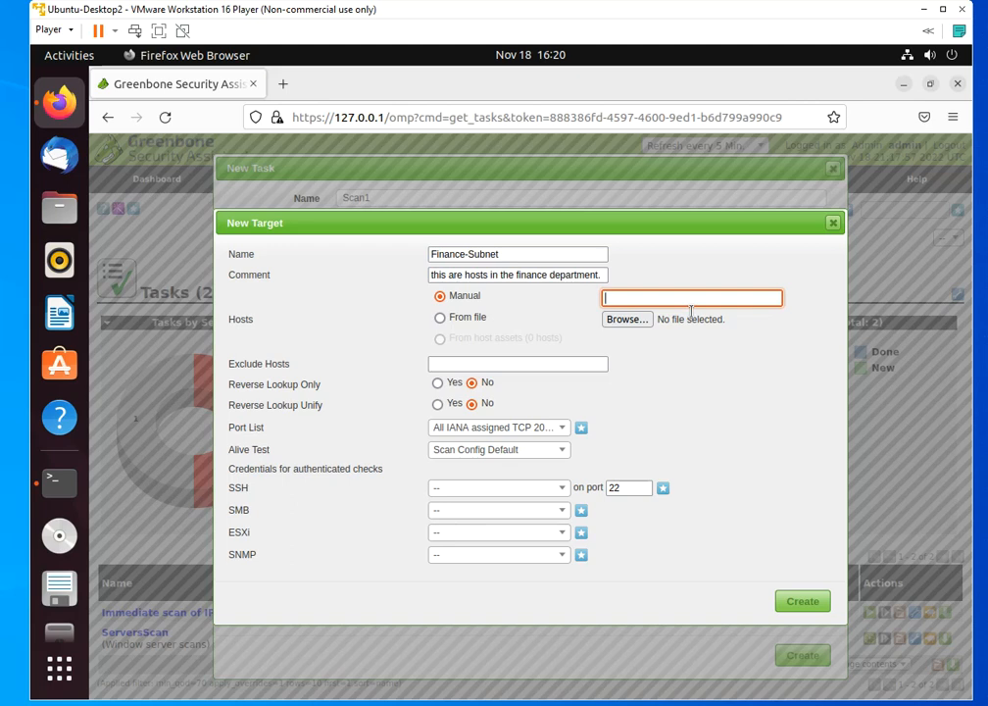
{"action": "type", "text": "172.16.60.0/24"}
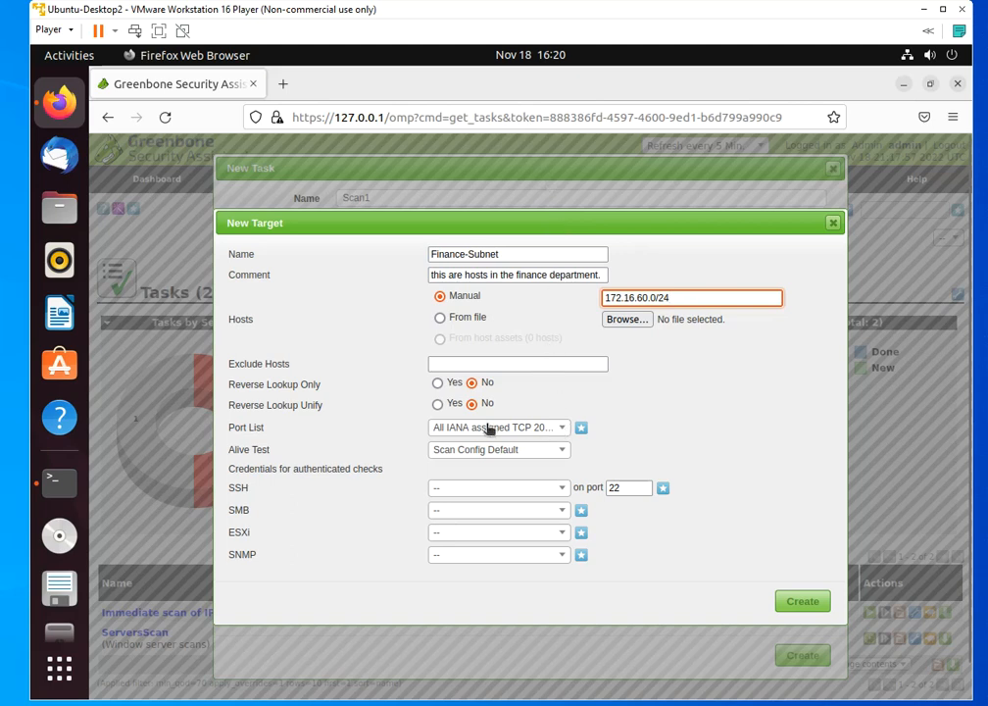
Exclude the host 172.16.60.1 from the target
{"action": "left_click", "coordinate": [482, 366]}
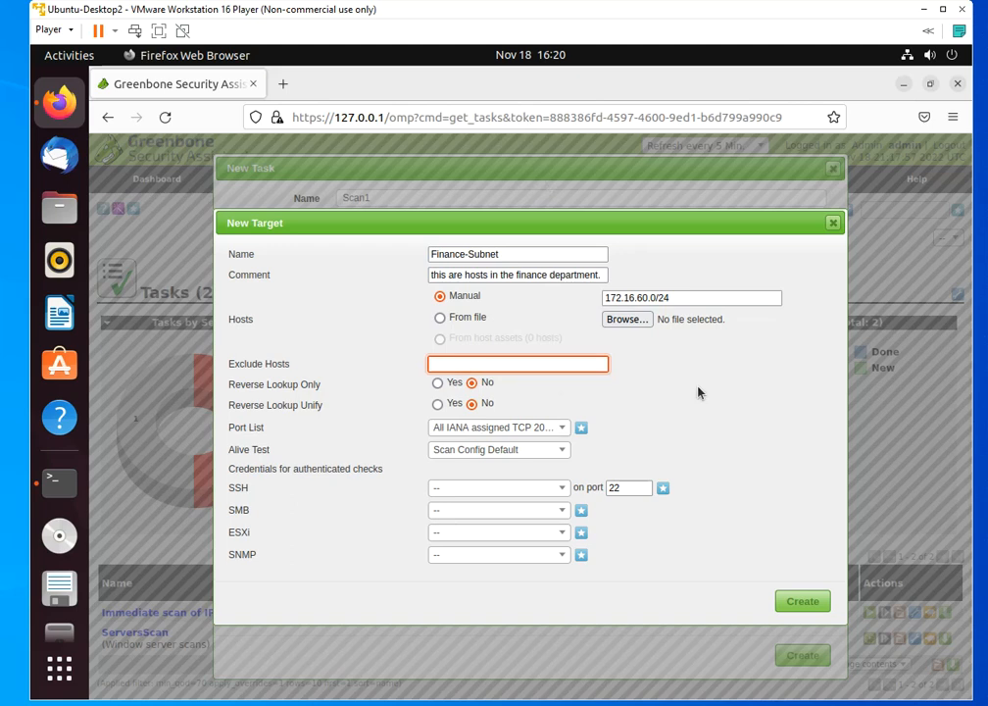
{"action": "type", "text": "172.16.60.1"}
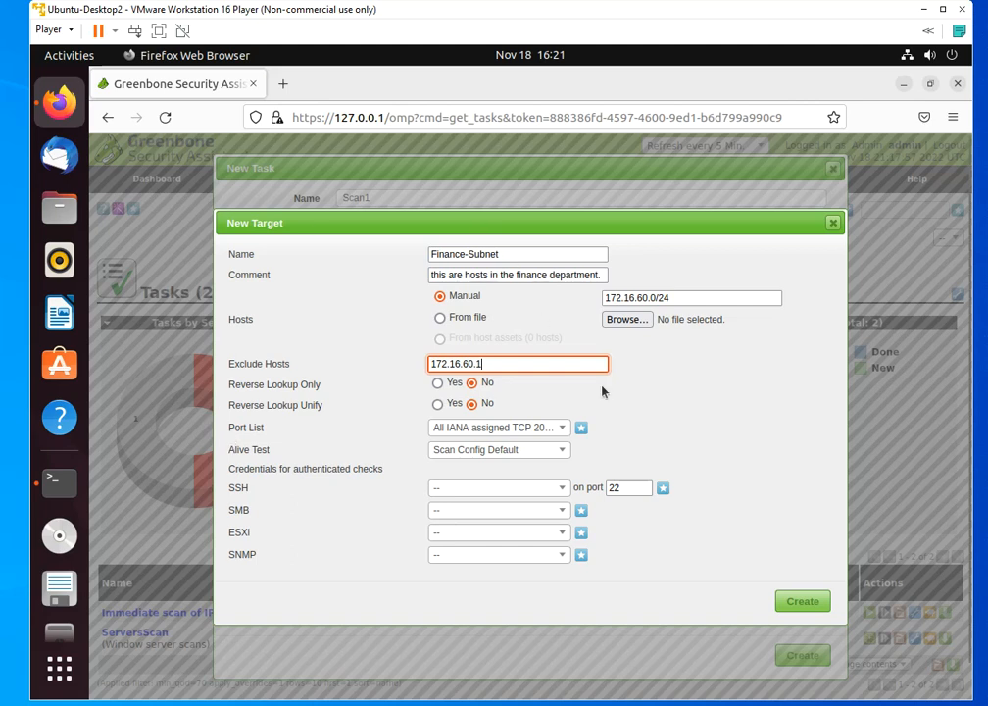
Examine the available port list and alive test options for the new target
{"action": "left_click", "coordinate": [567, 428]}
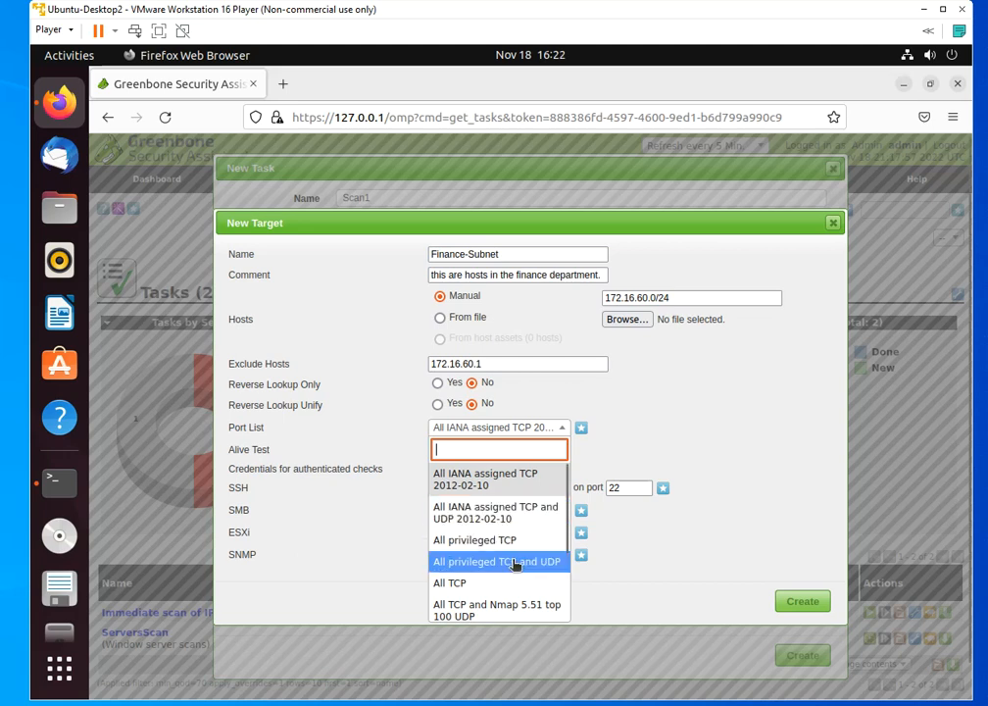
{"action": "scroll", "coordinate": [518, 558], "scroll_direction": "down", "scroll_amount": 2}
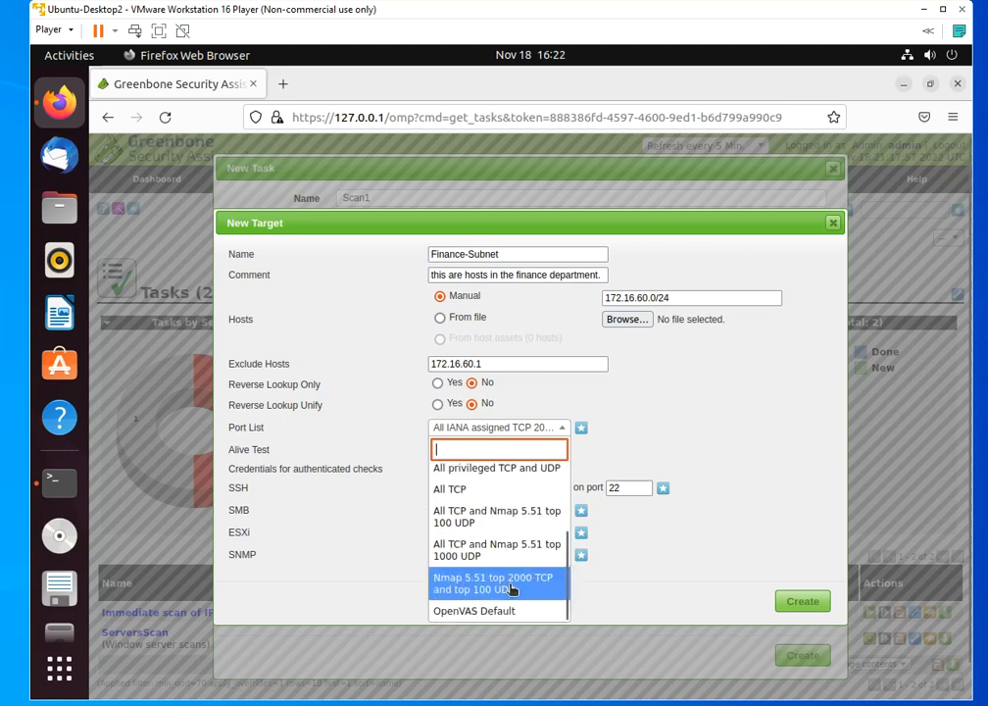
{"action": "scroll", "coordinate": [513, 590], "scroll_direction": "down", "scroll_amount": 1}
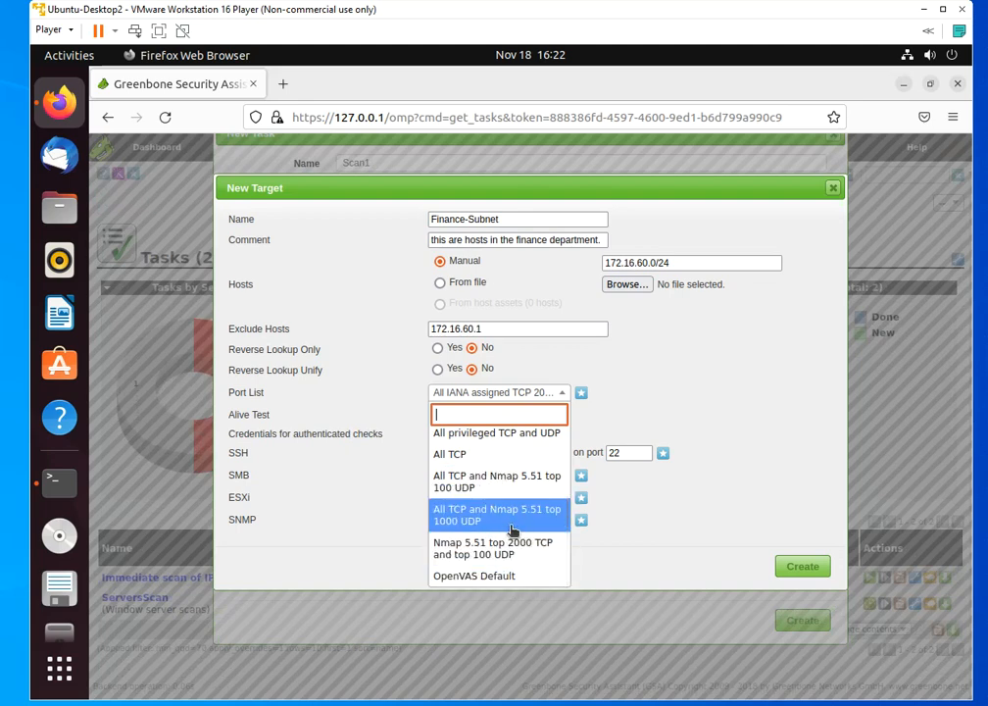
{"action": "left_click", "coordinate": [701, 313]}
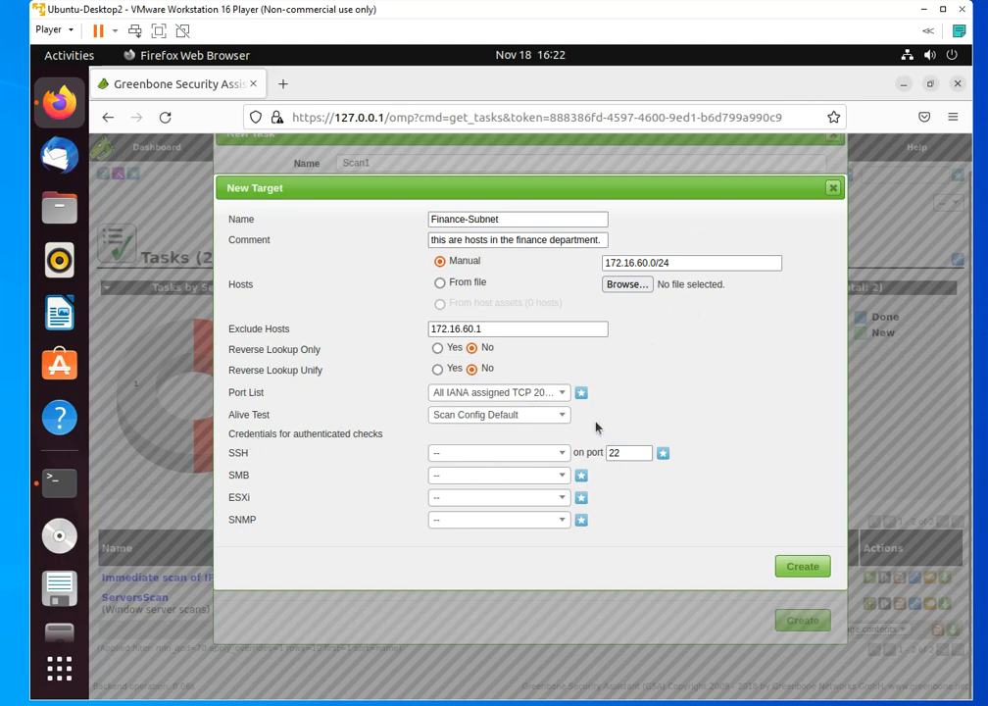
{"action": "left_click", "coordinate": [563, 417]}
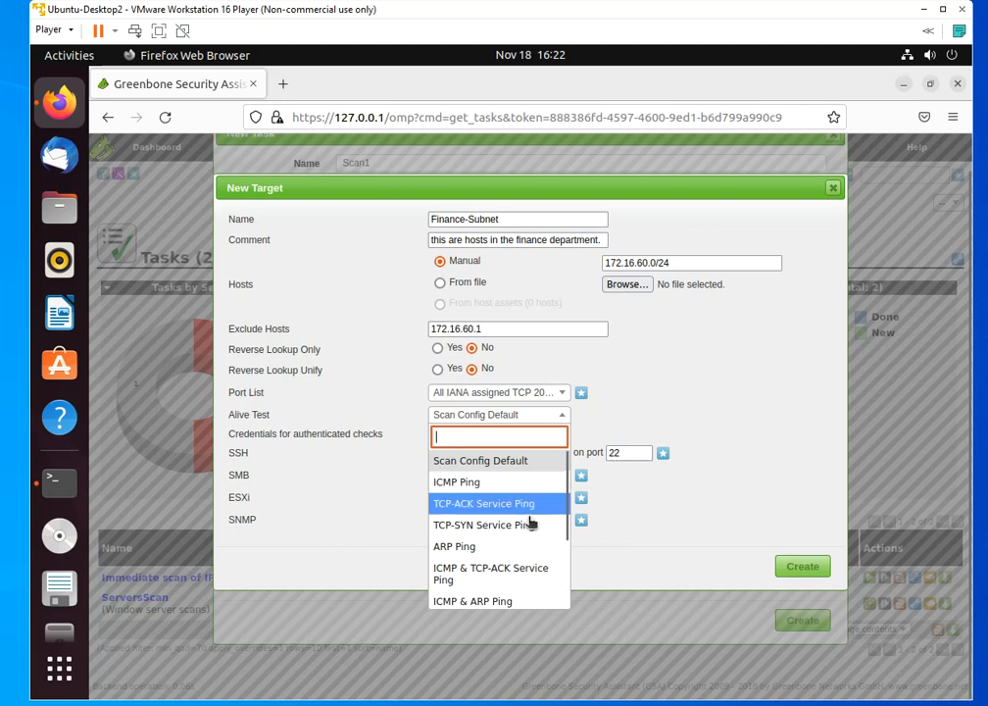
{"action": "left_click", "coordinate": [715, 368]}
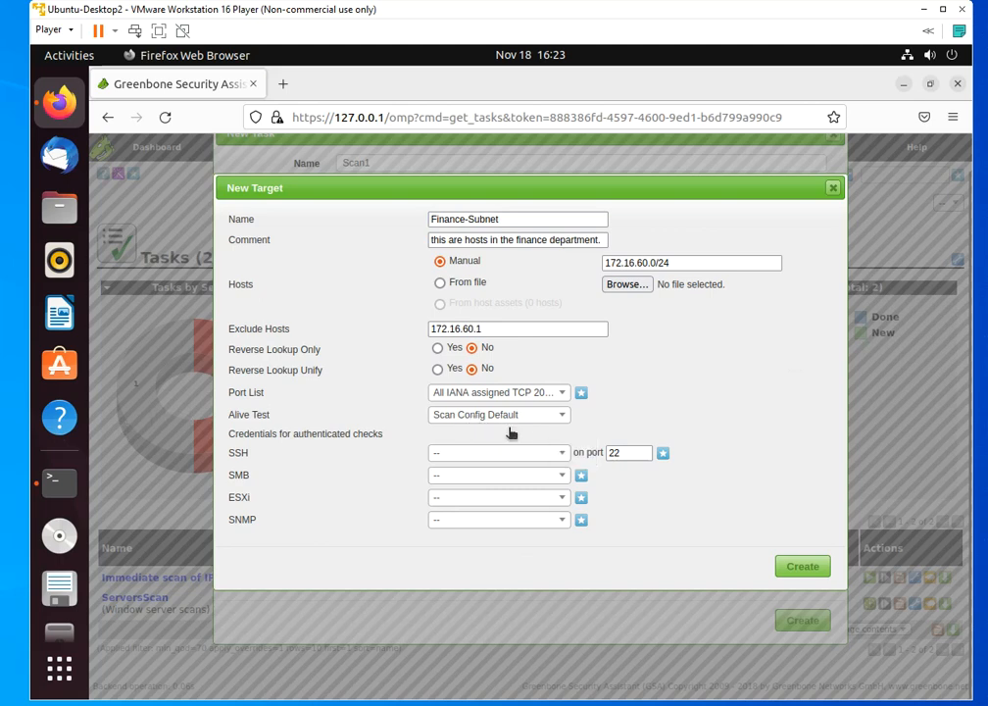
Create the Finance-Subnet target and check that it is selected among the task's scan targets
{"action": "left_click", "coordinate": [814, 568]}
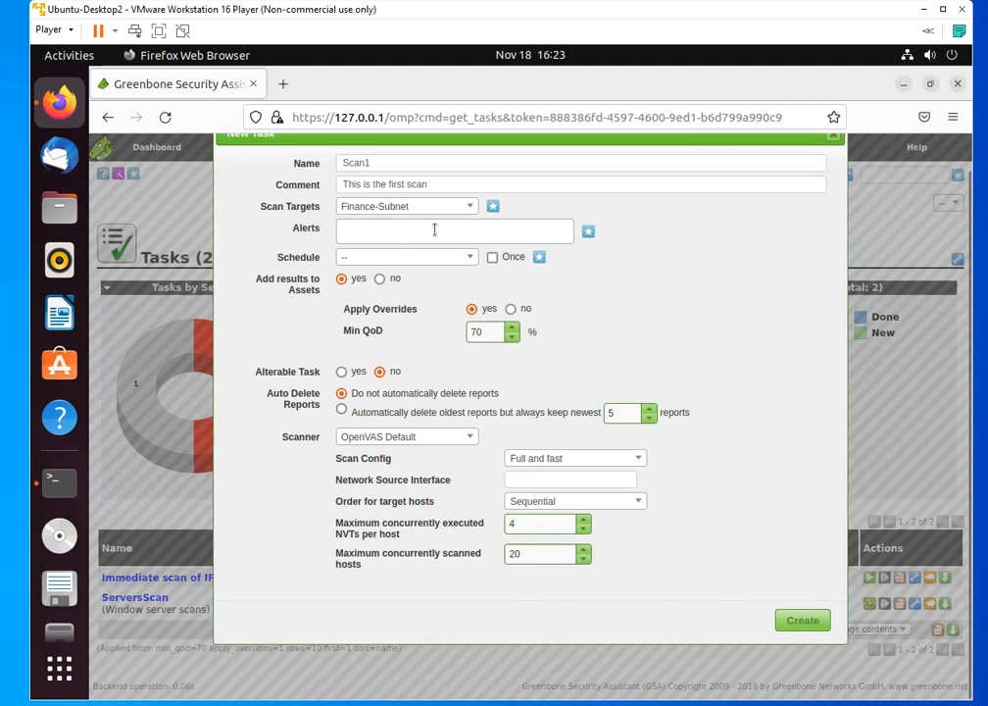
{"action": "left_click", "coordinate": [470, 207]}
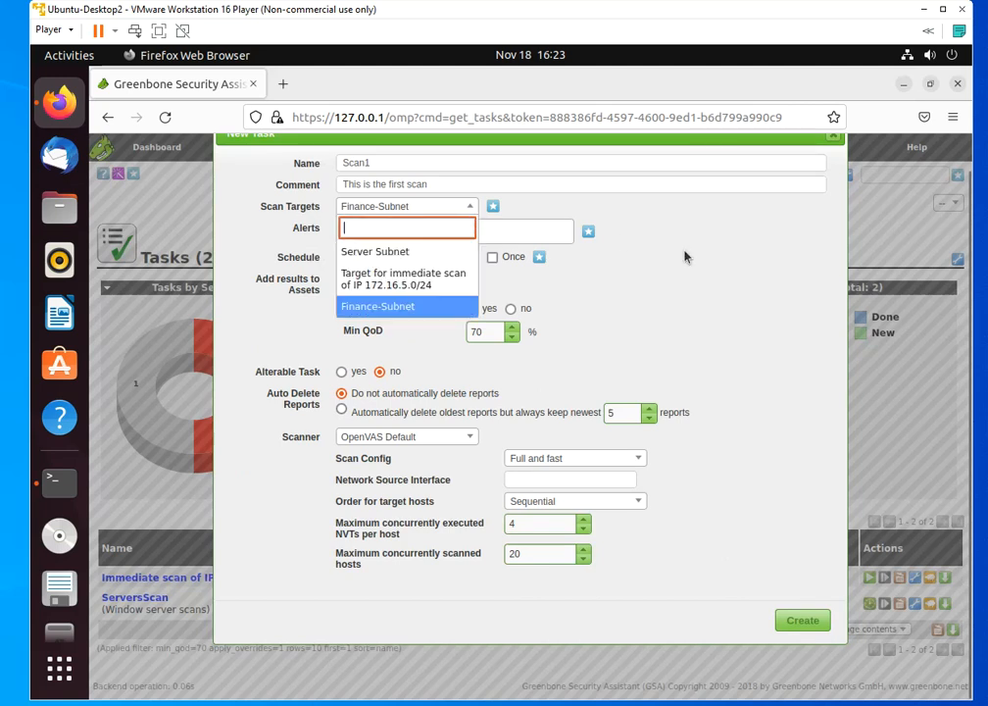
{"action": "left_click", "coordinate": [714, 276]}
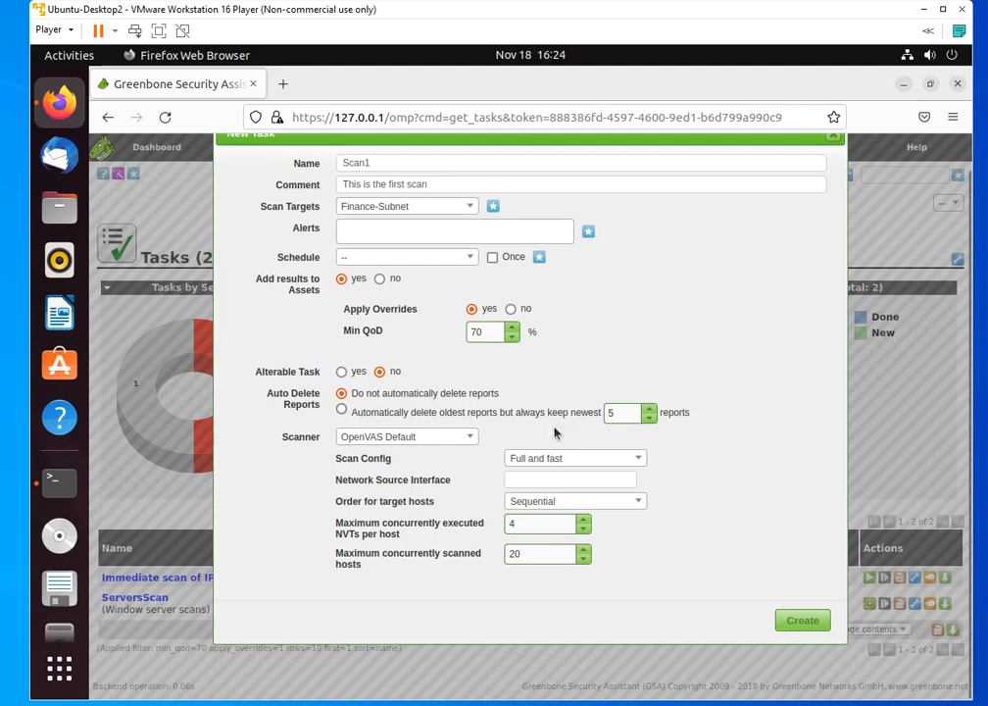
Set the task to automatically delete the oldest reports but keep the newest 5, and try the CVE scanner before returning to OpenVAS Default
{"action": "left_click", "coordinate": [341, 410]}
{"action": "left_click", "coordinate": [472, 439]}
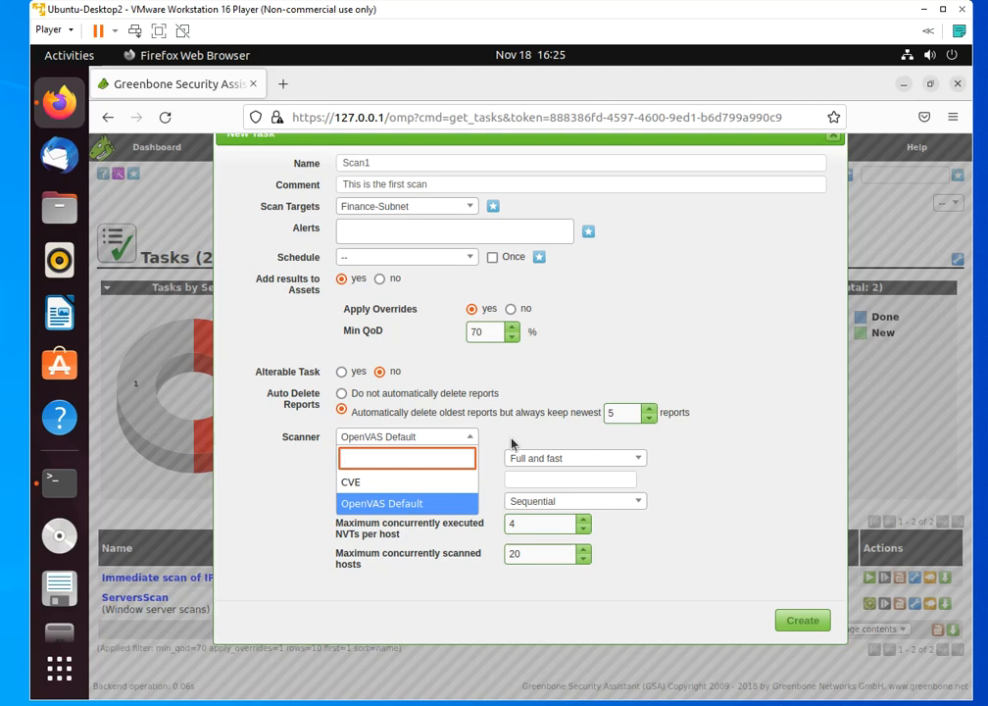
{"action": "left_click", "coordinate": [388, 484]}
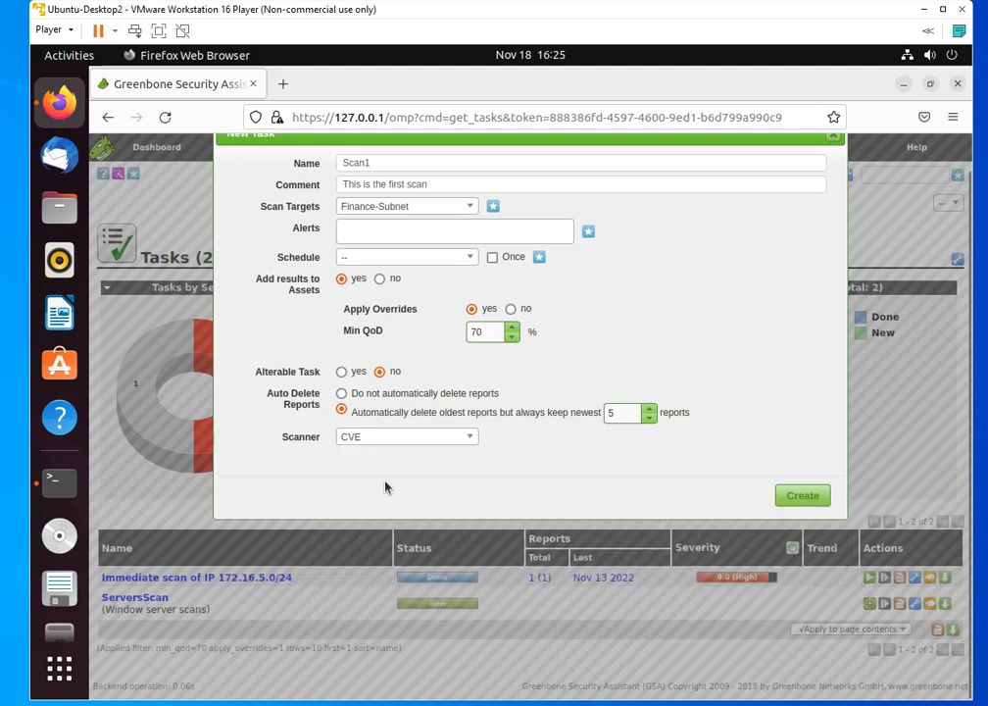
{"action": "left_click", "coordinate": [469, 438]}
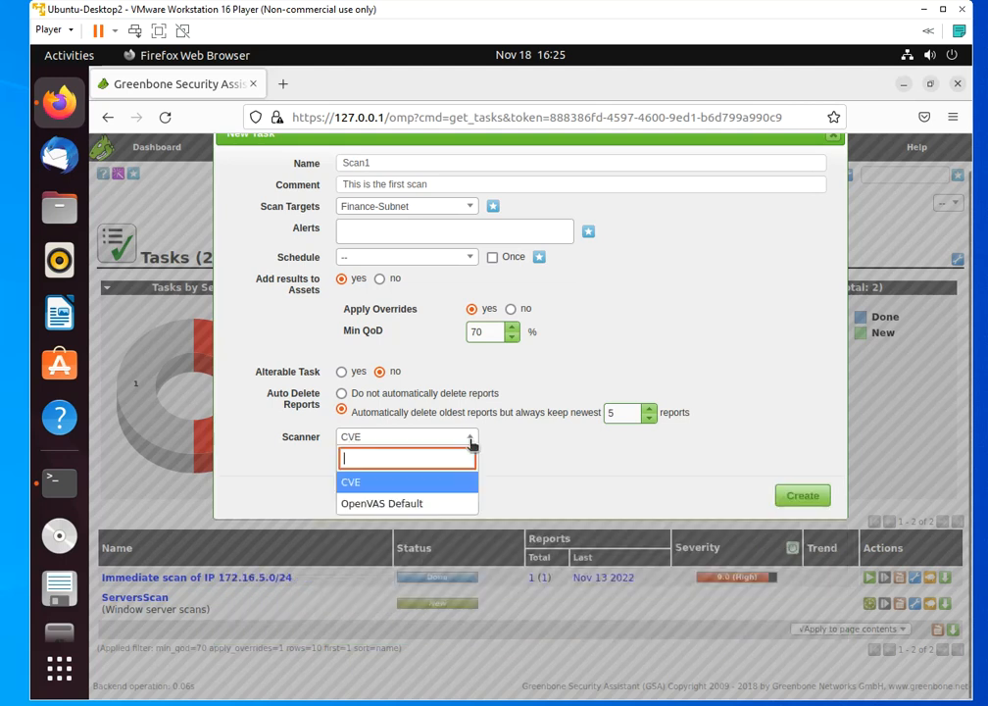
{"action": "left_click", "coordinate": [395, 505]}
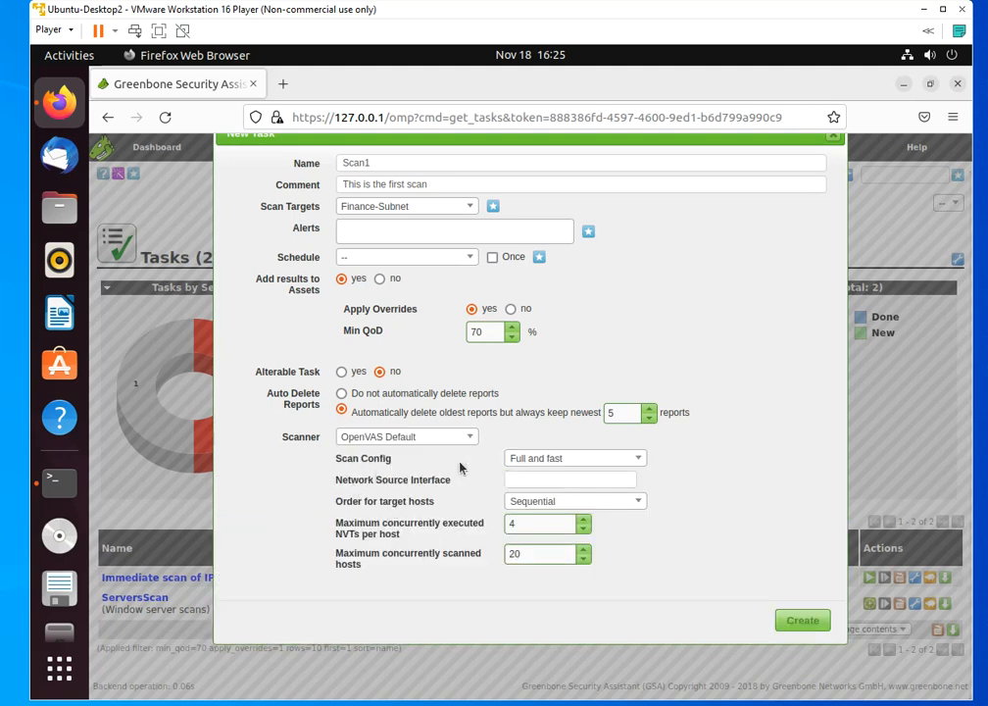
Try the Full and very deep ultimate scan config for the task, and return to Full and fast
{"action": "left_click", "coordinate": [639, 464]}
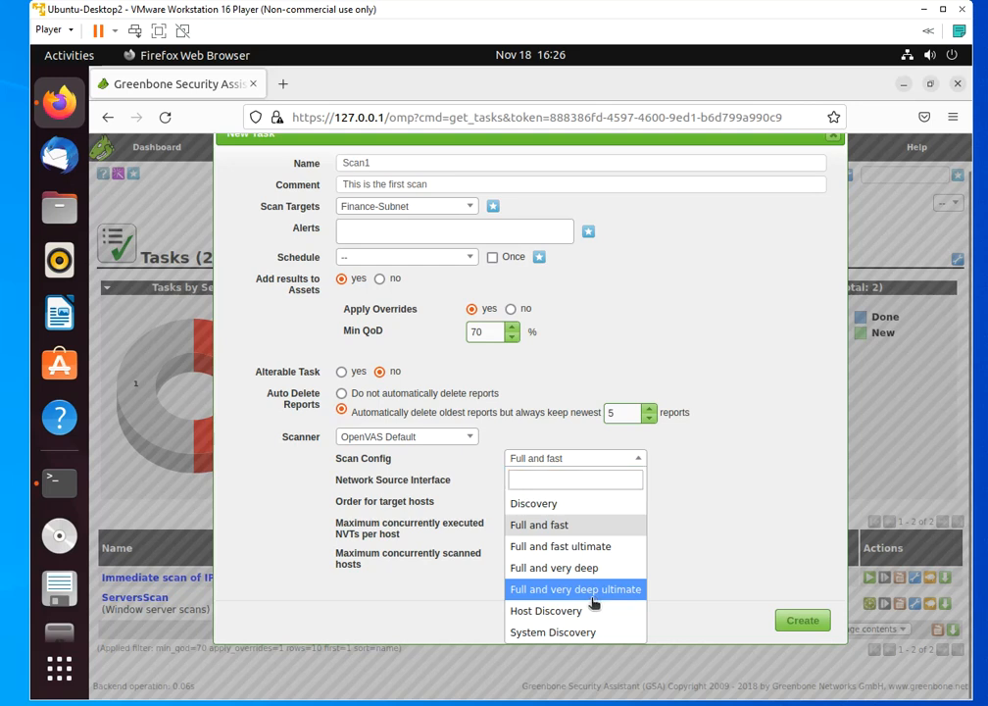
{"action": "left_click", "coordinate": [594, 596]}
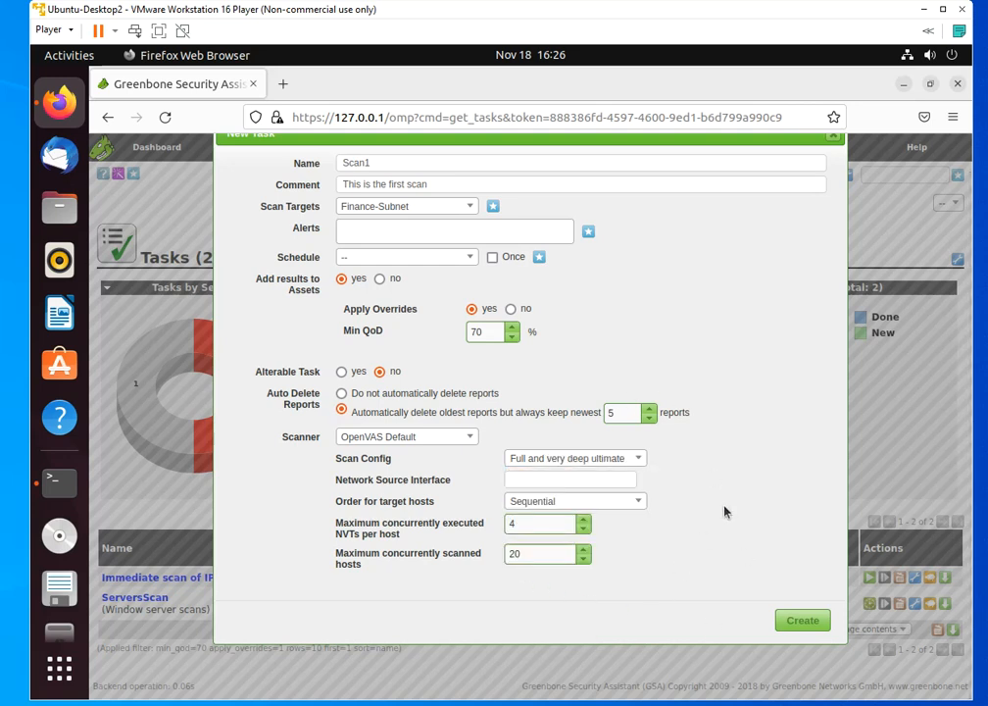
{"action": "left_click", "coordinate": [638, 460]}
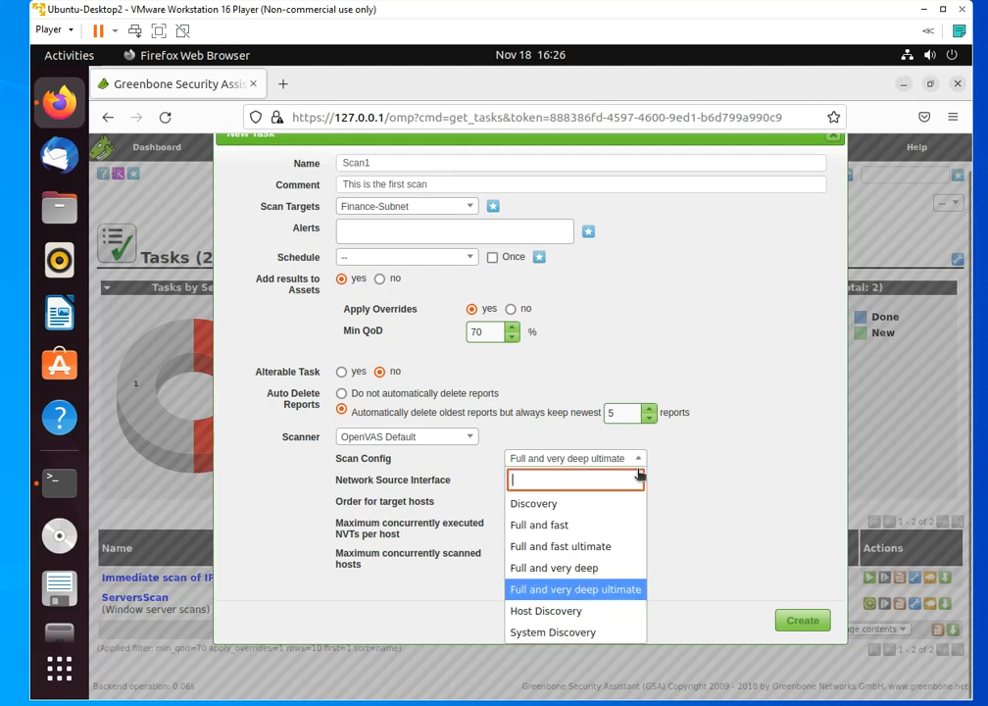
{"action": "left_click", "coordinate": [592, 528]}
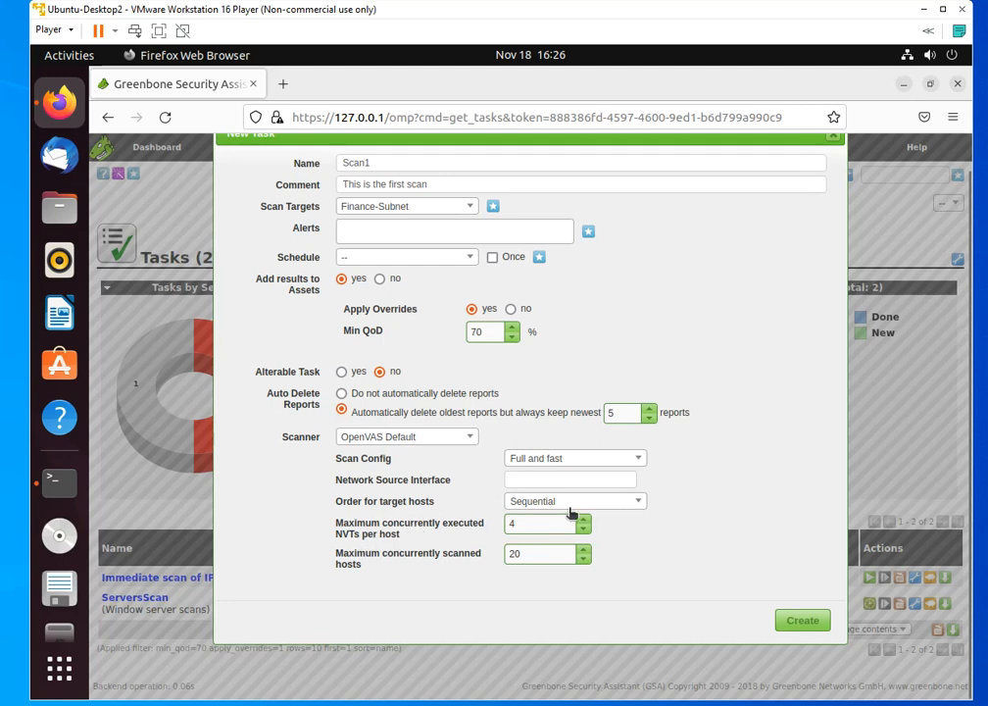
Check the order options for target hosts, keep Sequential, and create the Scan1 task
{"action": "left_click", "coordinate": [639, 507]}
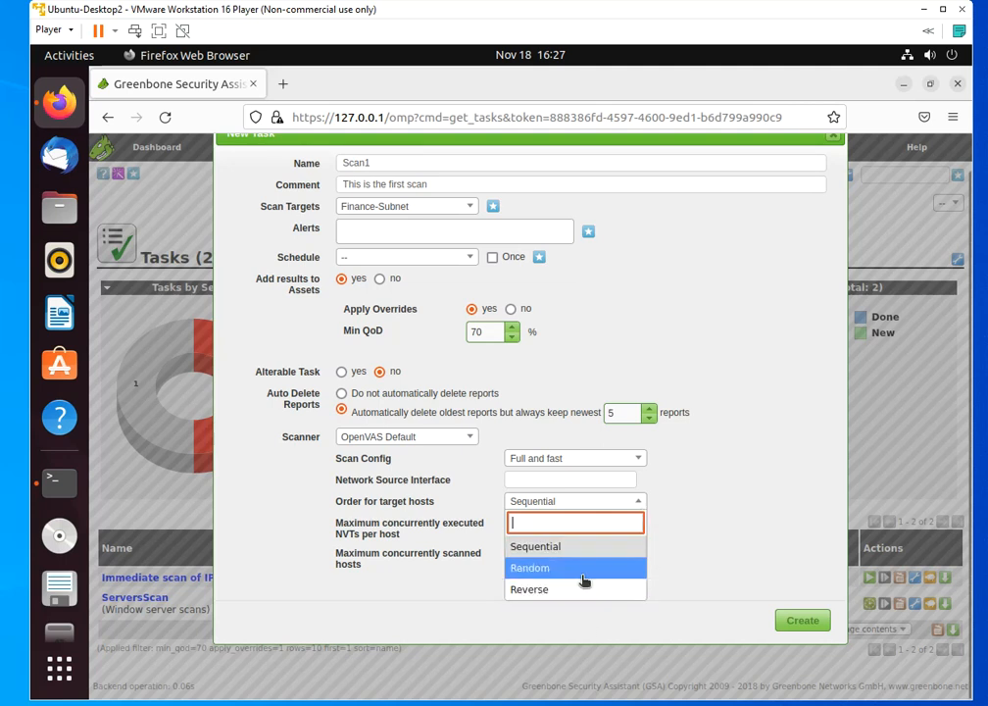
{"action": "left_click", "coordinate": [730, 511]}
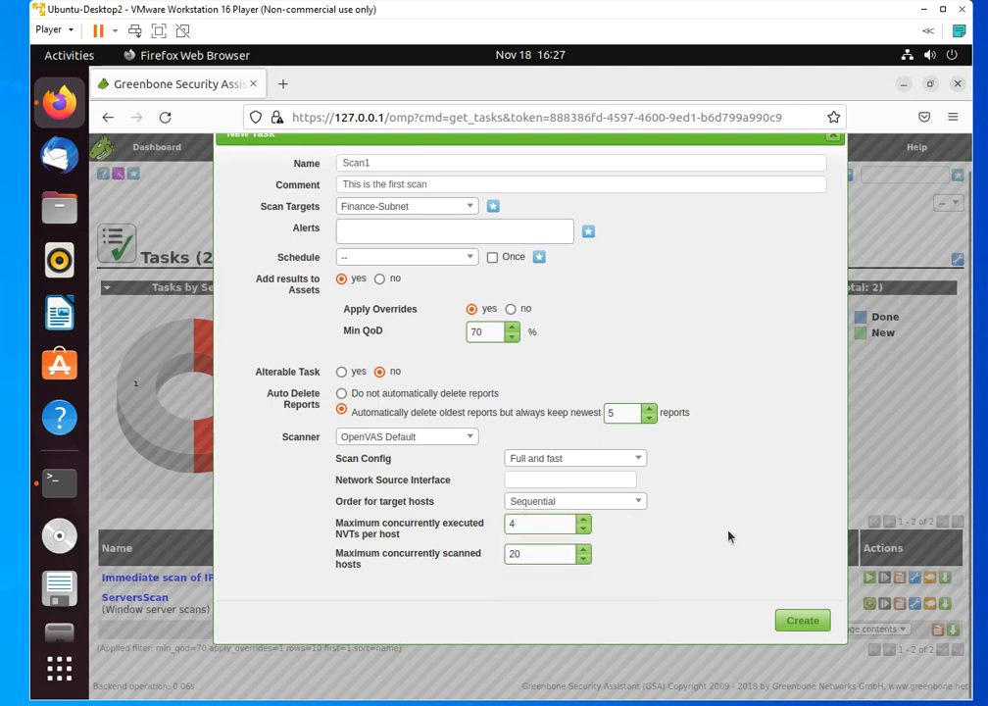
{"action": "left_click", "coordinate": [804, 621]}
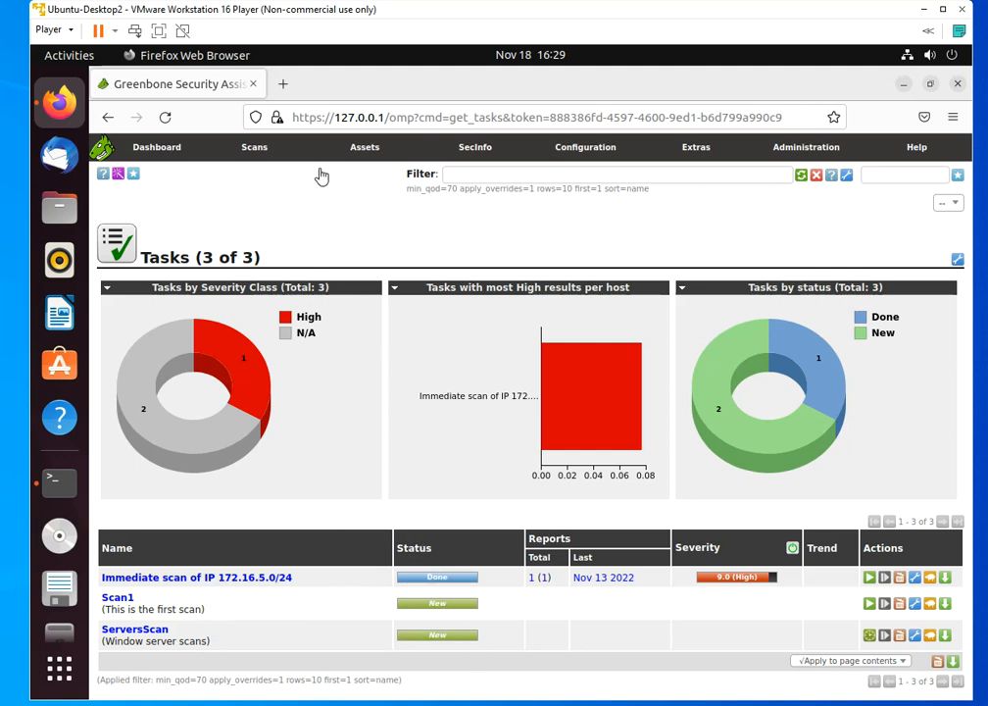
Start a new scan schedule and name it Finance-Scan
{"action": "mouse_move", "coordinate": [254, 160]}
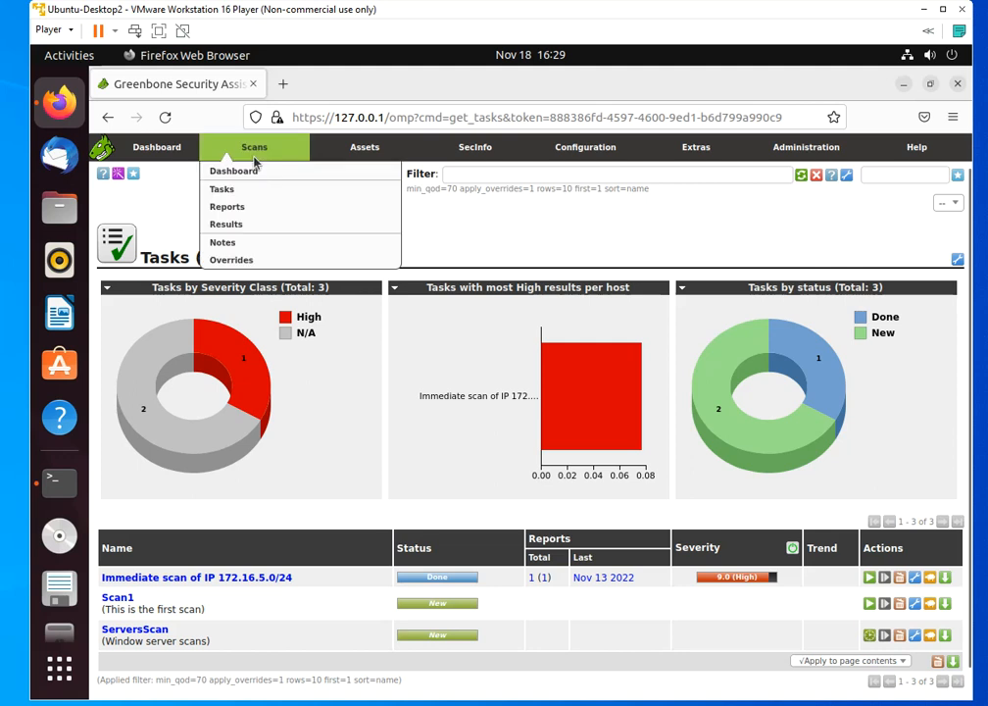
{"action": "mouse_move", "coordinate": [583, 153]}
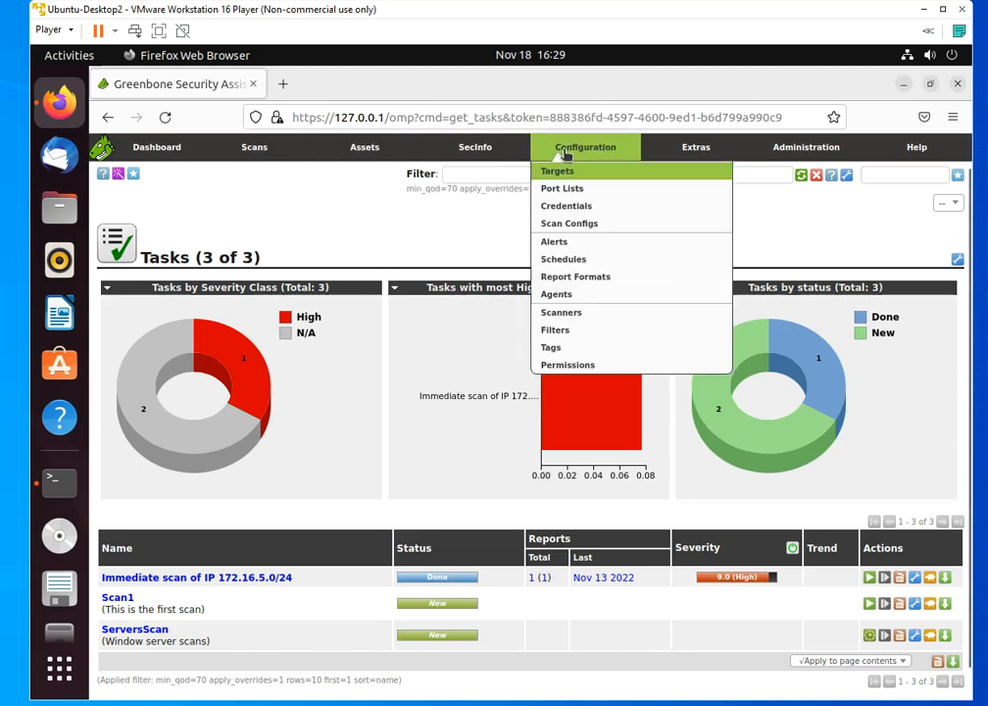
{"action": "left_click", "coordinate": [582, 262]}
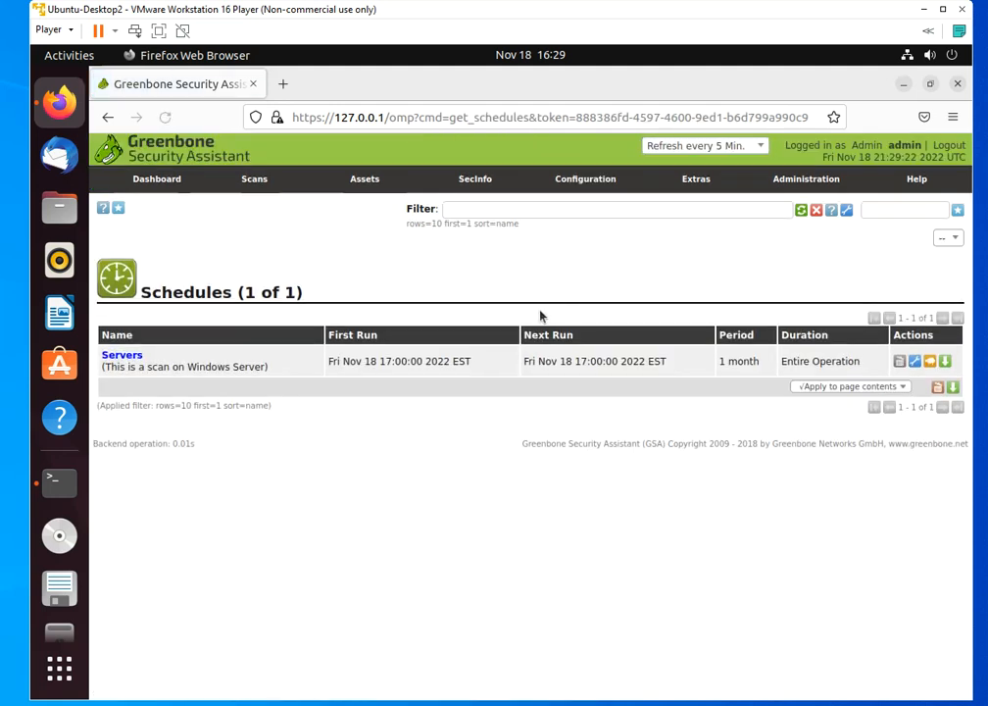
{"action": "left_click", "coordinate": [119, 209]}
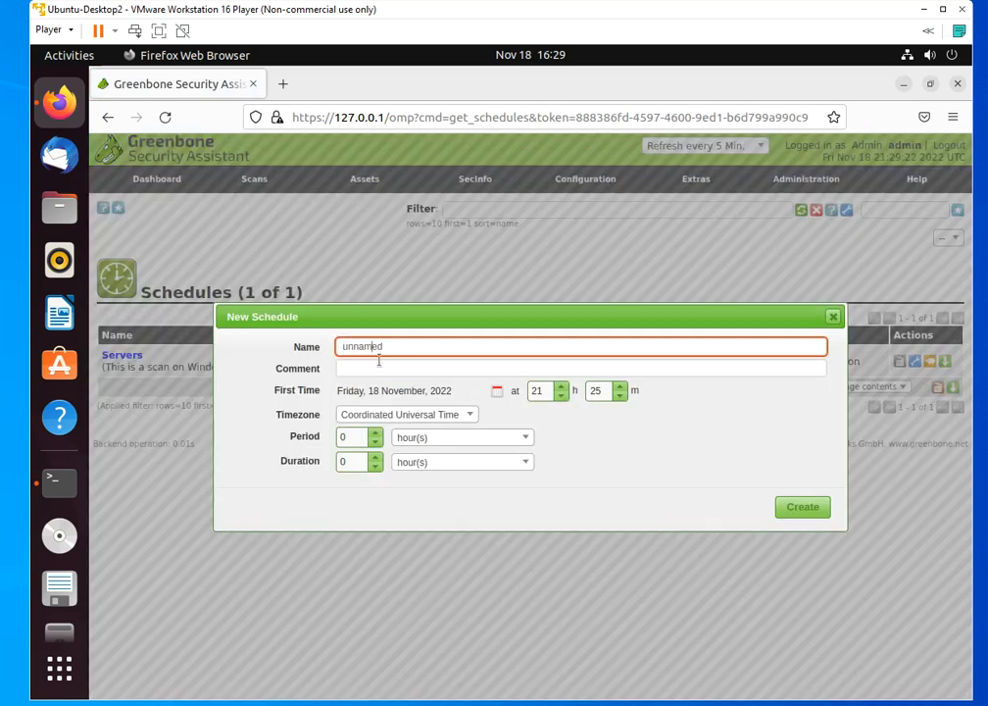
{"action": "type", "text": "T"}
{"action": "key", "text": "BackSpace"}
{"action": "key", "text": "BackSpace"}
{"action": "key", "text": "BackSpace"}
{"action": "key", "text": "BackSpace"}
{"action": "key", "text": "Right"}
{"action": "key", "text": "BackSpace"}
{"action": "key", "text": "BackSpace"}
{"action": "key", "text": "BackSpace"}
{"action": "key", "text": "BackSpace"}
{"action": "type", "text": "Finance-Scan"}
Enter the comment "Scan finance hosts" and set the schedule's first run date to Saturday, 19 November, 2022
{"action": "key", "text": "Tab"}
{"action": "type", "text": "Sca"}
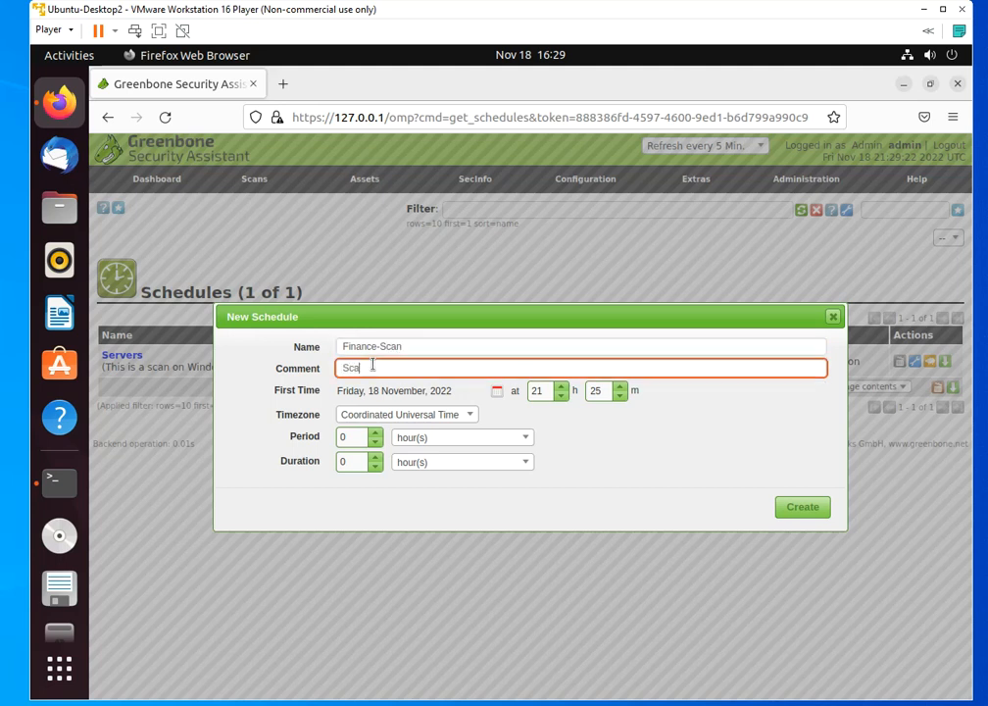
{"action": "type", "text": "n finance hosts"}
{"action": "left_click", "coordinate": [497, 390]}
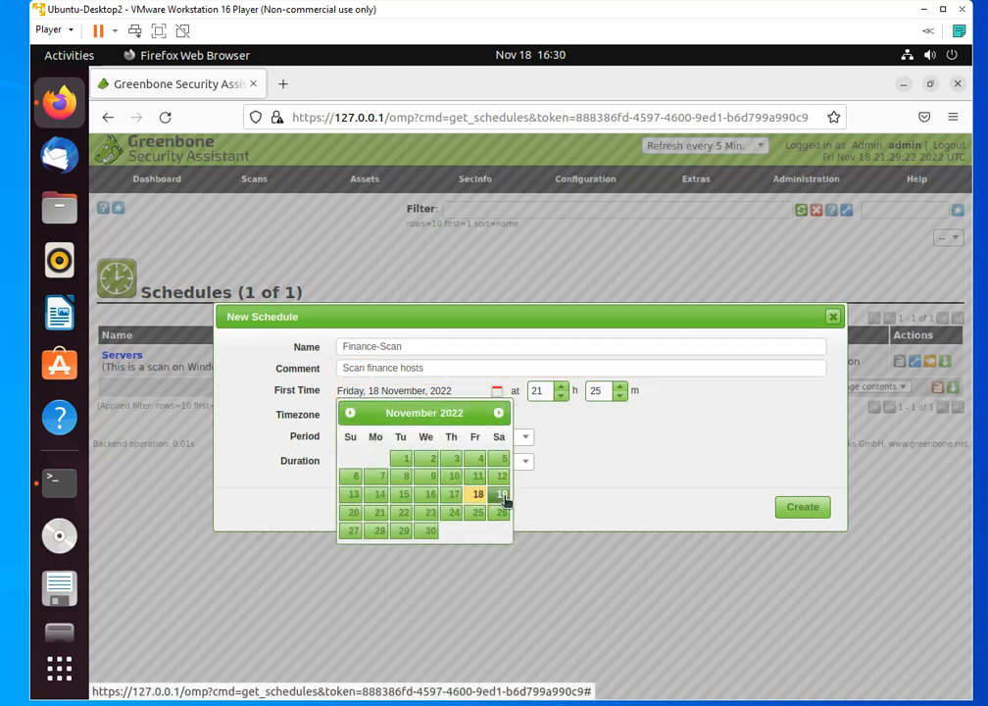
{"action": "left_click", "coordinate": [502, 494]}
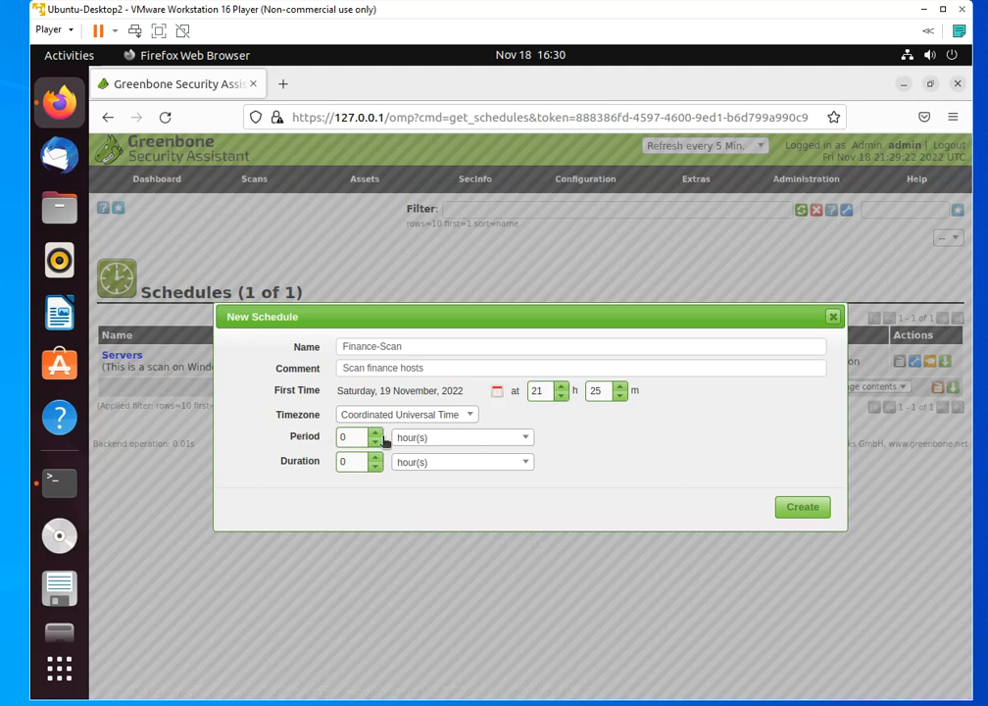
Set the schedule's period to 2 months, keeping the Coordinated Universal Time timezone, and create the schedule
{"action": "left_click", "coordinate": [469, 415]}
{"action": "left_click", "coordinate": [651, 447]}
{"action": "left_click", "coordinate": [529, 442]}
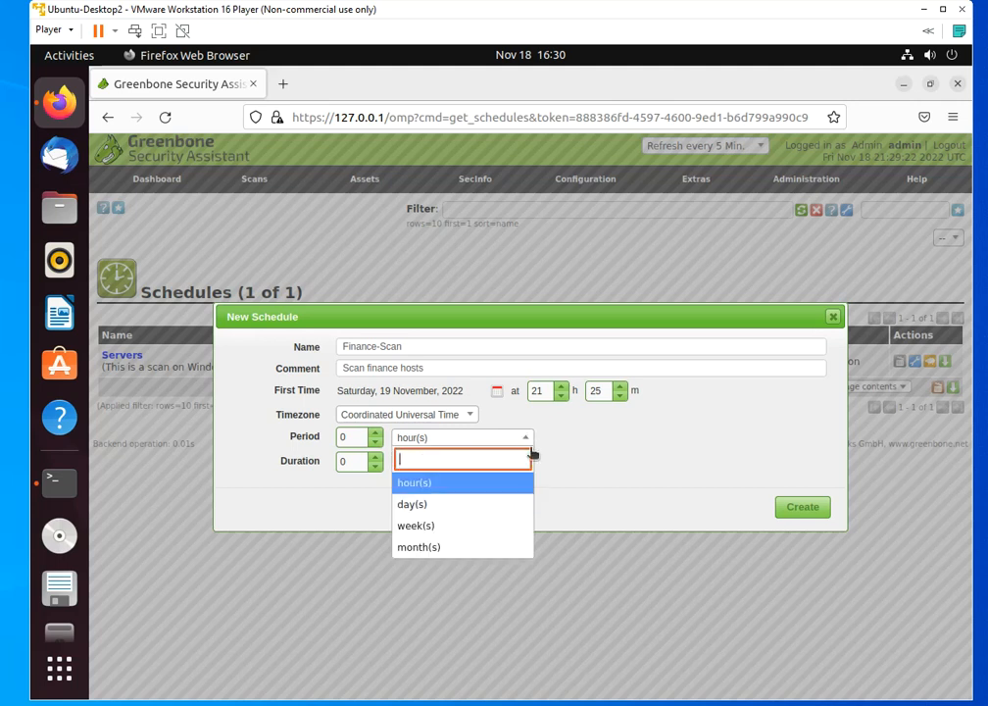
{"action": "left_click", "coordinate": [443, 546]}
{"action": "left_click", "coordinate": [376, 434]}
{"action": "left_click", "coordinate": [376, 434]}
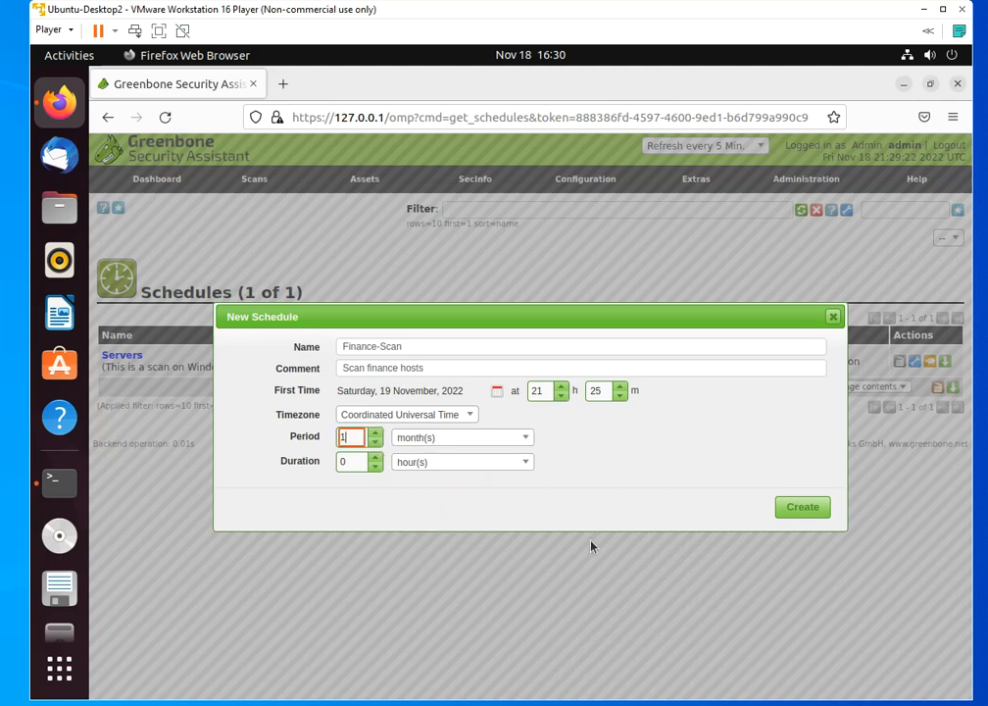
{"action": "left_click", "coordinate": [802, 510]}
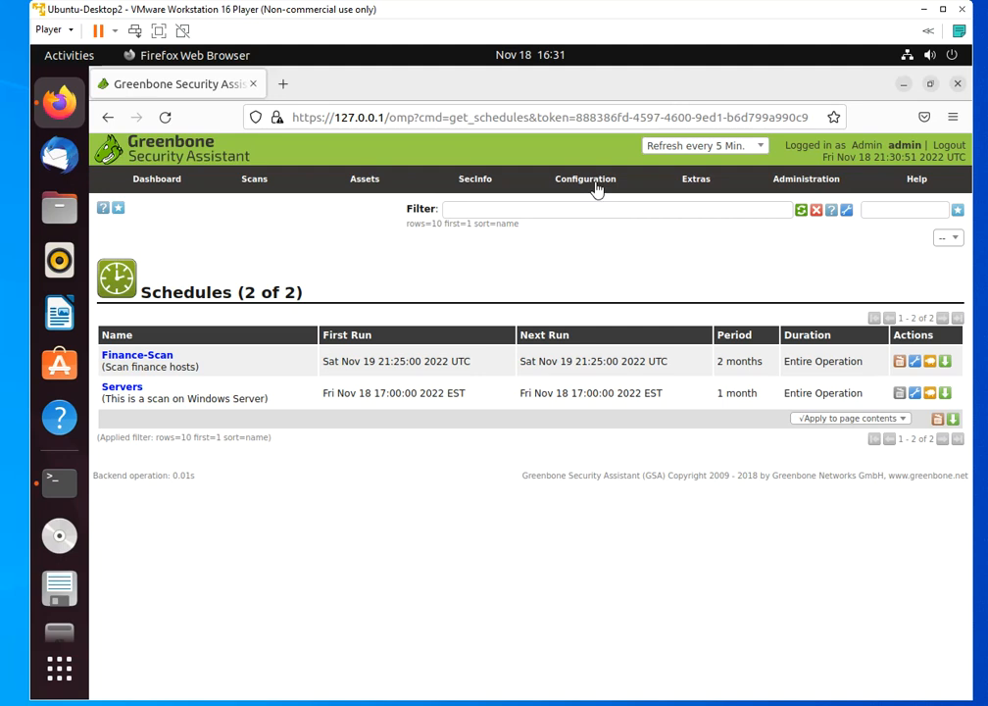
Start a new alert and name it Scan Alert
{"action": "mouse_move", "coordinate": [599, 188]}
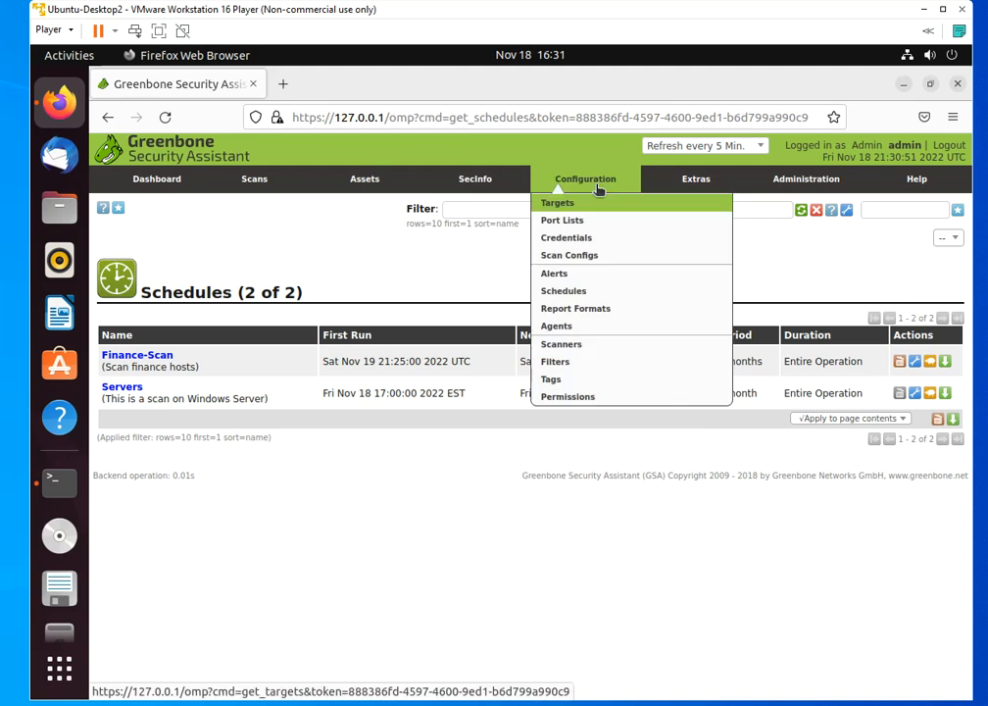
{"action": "left_click", "coordinate": [567, 283]}
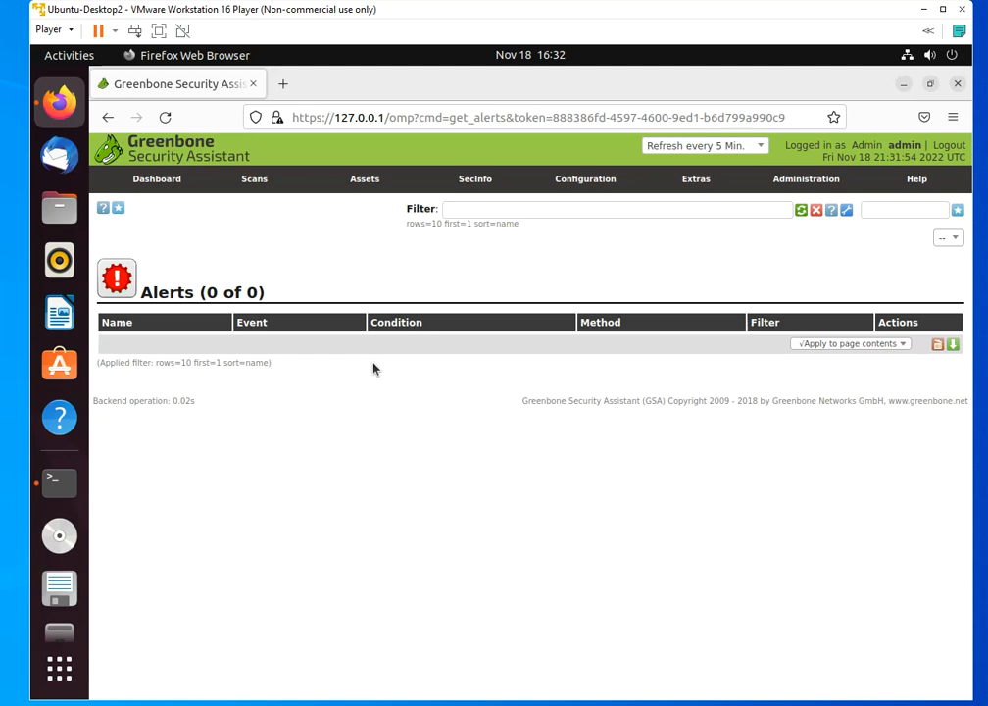
{"action": "mouse_move", "coordinate": [608, 191]}
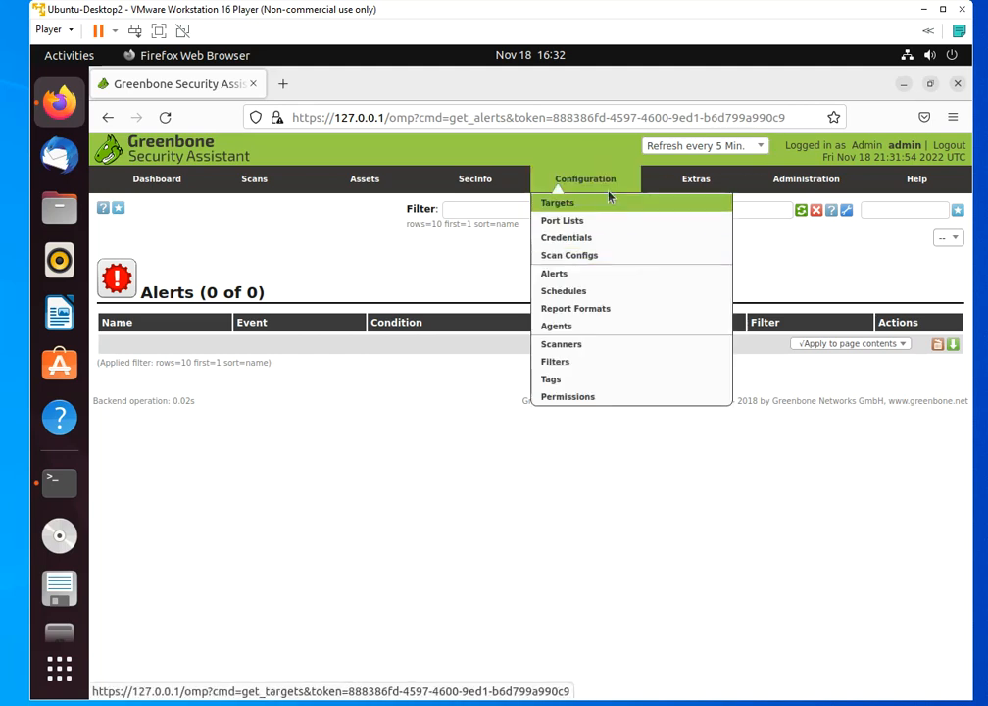
{"action": "left_click", "coordinate": [562, 278]}
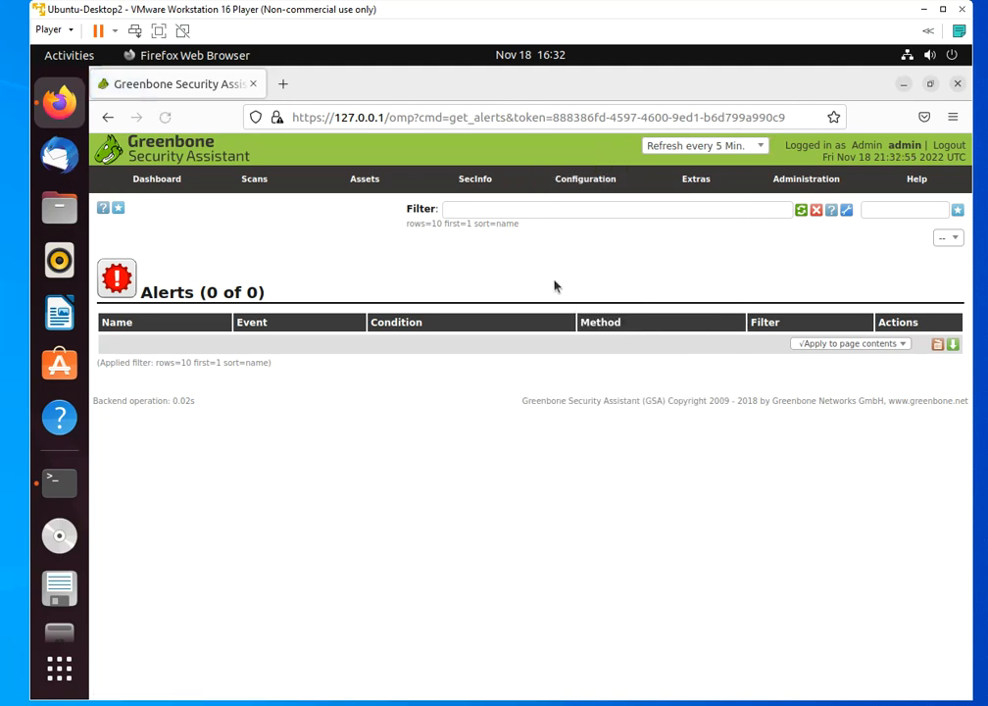
{"action": "left_click", "coordinate": [118, 208]}
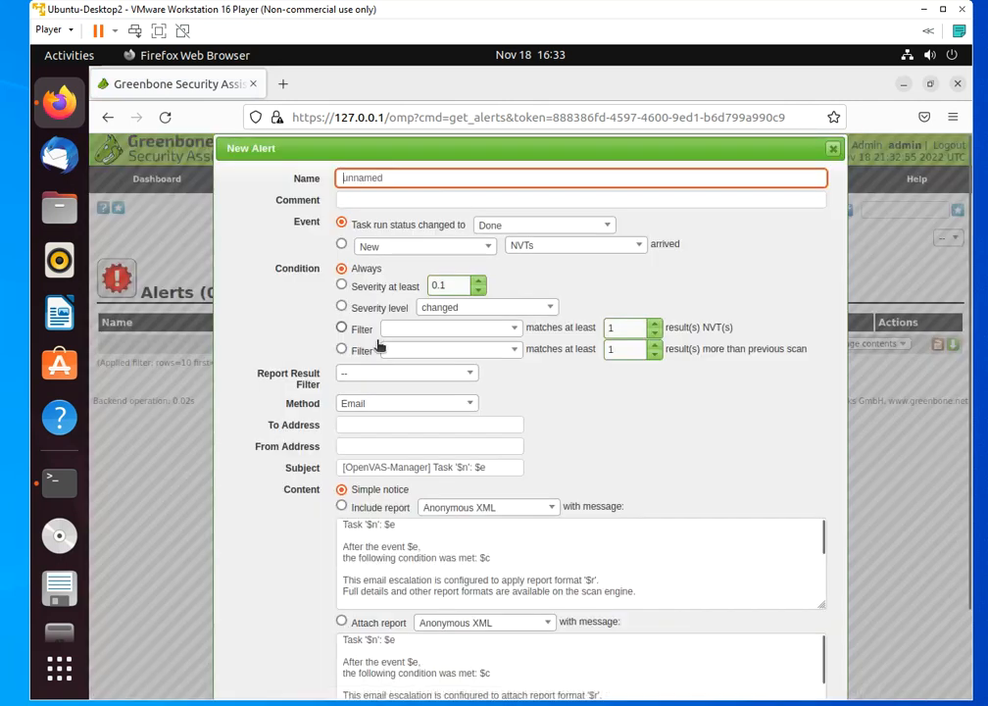
{"action": "left_click", "coordinate": [405, 182]}
{"action": "key", "text": "BackSpace"}
{"action": "key", "text": "BackSpace"}
{"action": "key", "text": "BackSpace"}
{"action": "key", "text": "BackSpace"}
{"action": "key", "text": "BackSpace"}
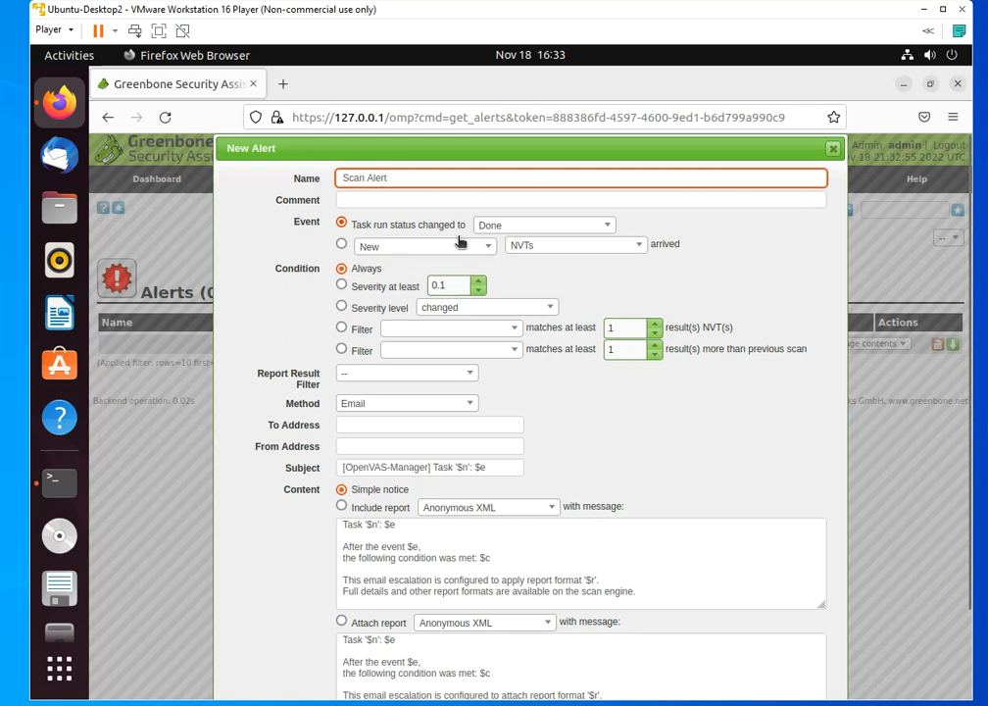
Check the alert's event options, trying Updated NVTs arrived and returning to Task run status changed to Done
{"action": "left_click", "coordinate": [584, 228]}
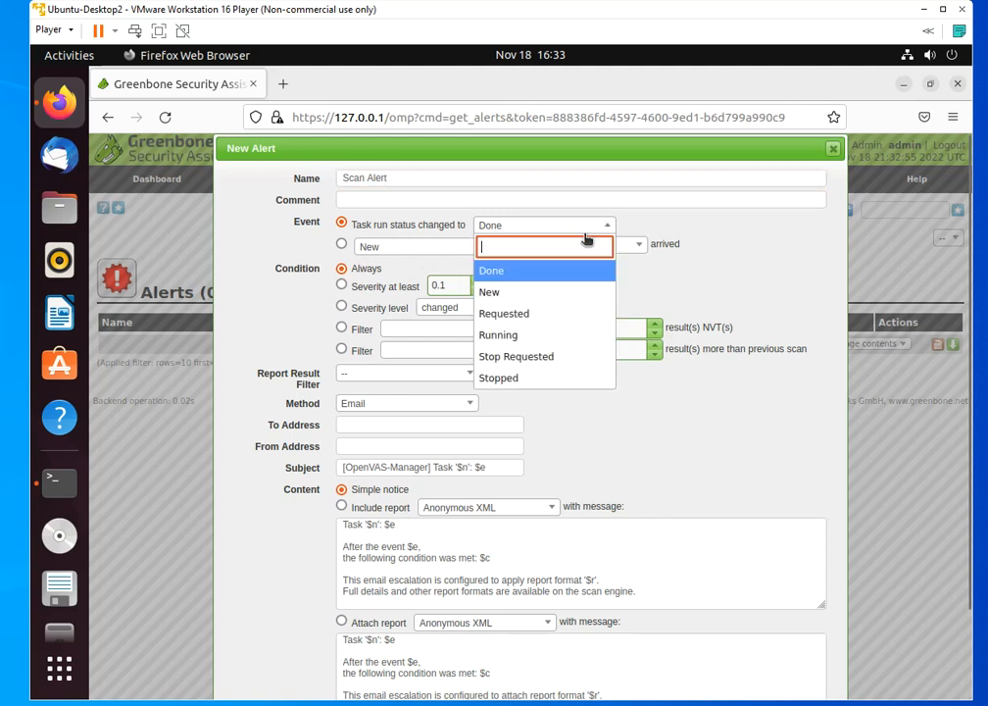
{"action": "left_click", "coordinate": [711, 202]}
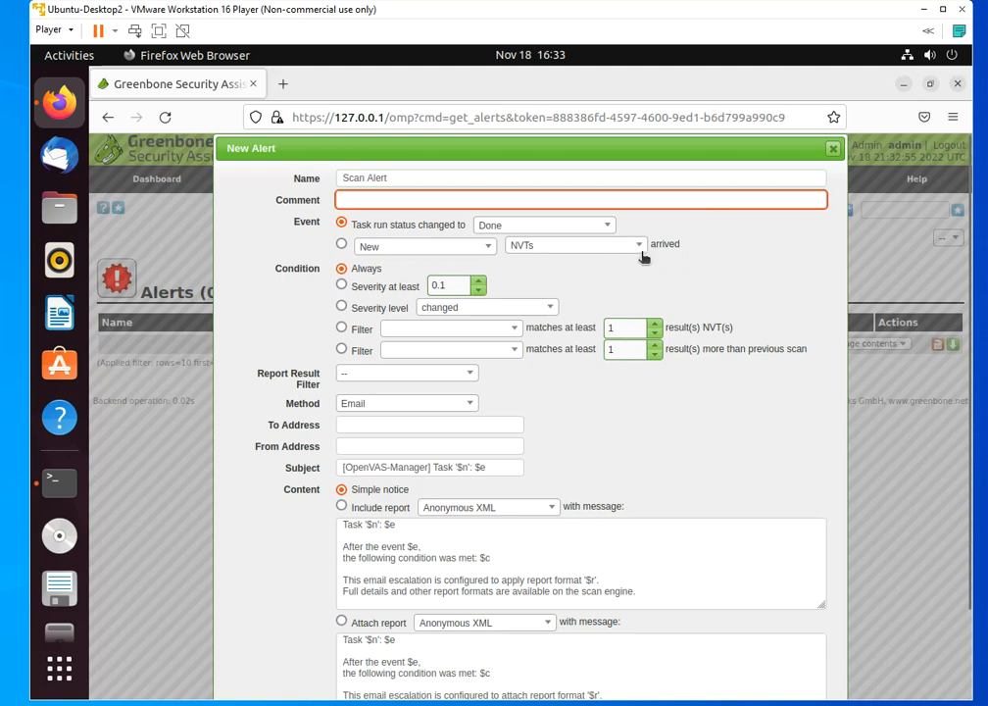
{"action": "left_click", "coordinate": [443, 251]}
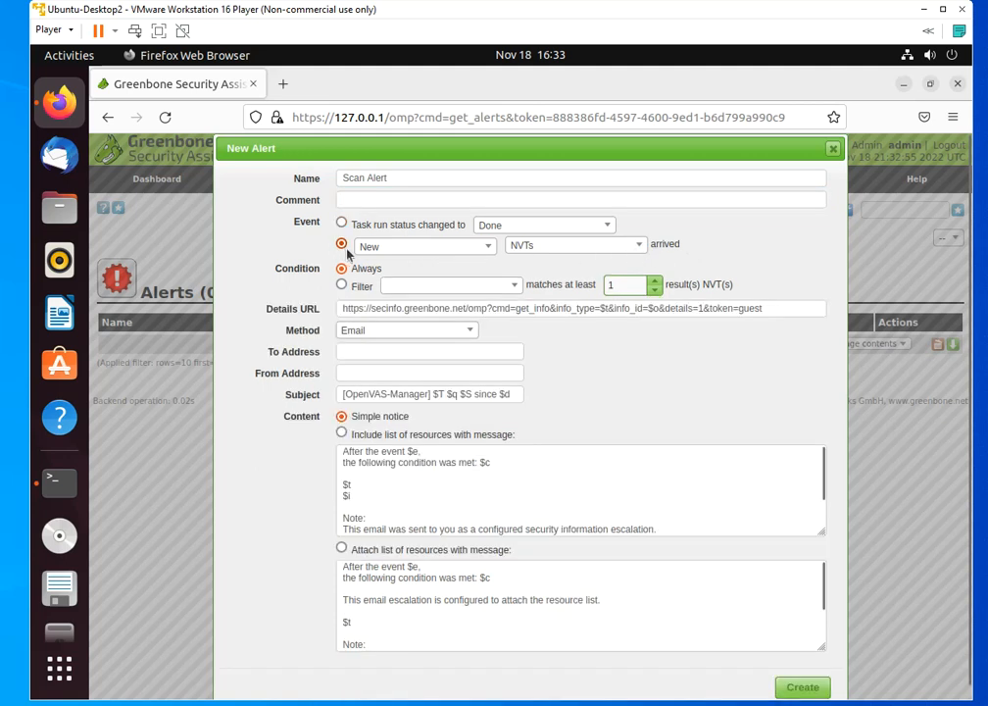
{"action": "left_click", "coordinate": [441, 251]}
{"action": "left_click", "coordinate": [431, 312]}
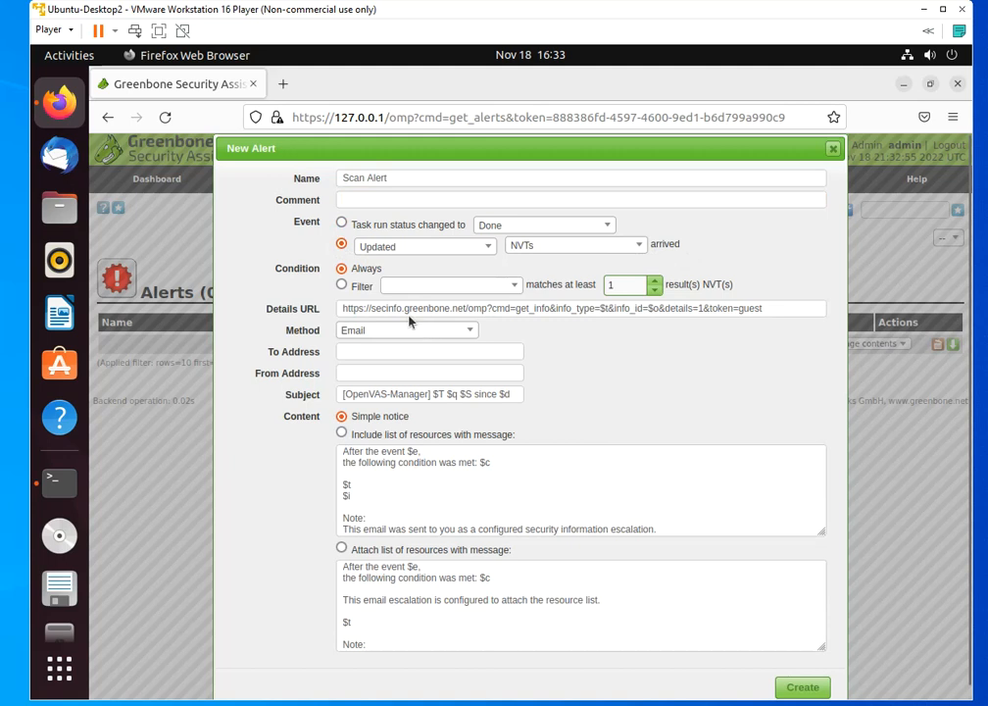
{"action": "left_click", "coordinate": [578, 257]}
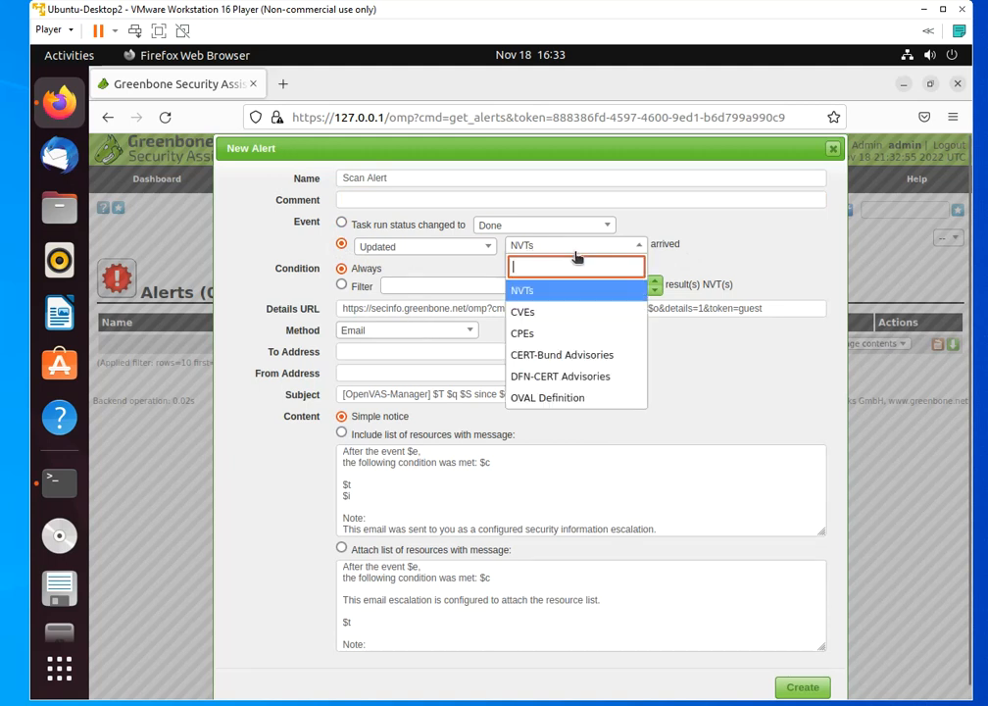
{"action": "left_click", "coordinate": [725, 249]}
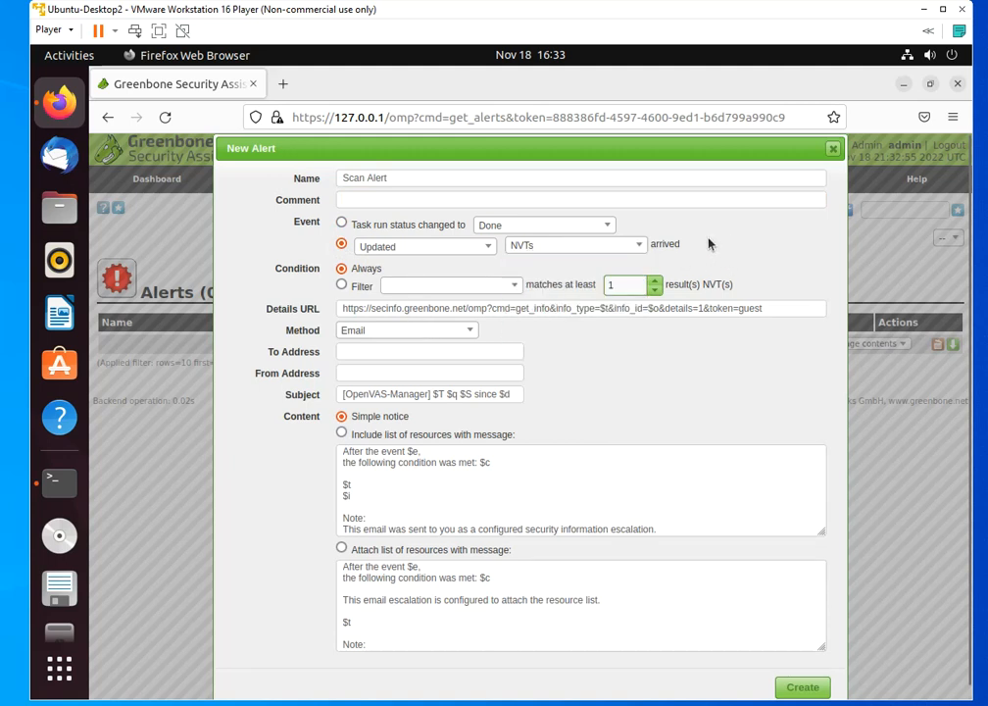
{"action": "left_click", "coordinate": [343, 225]}
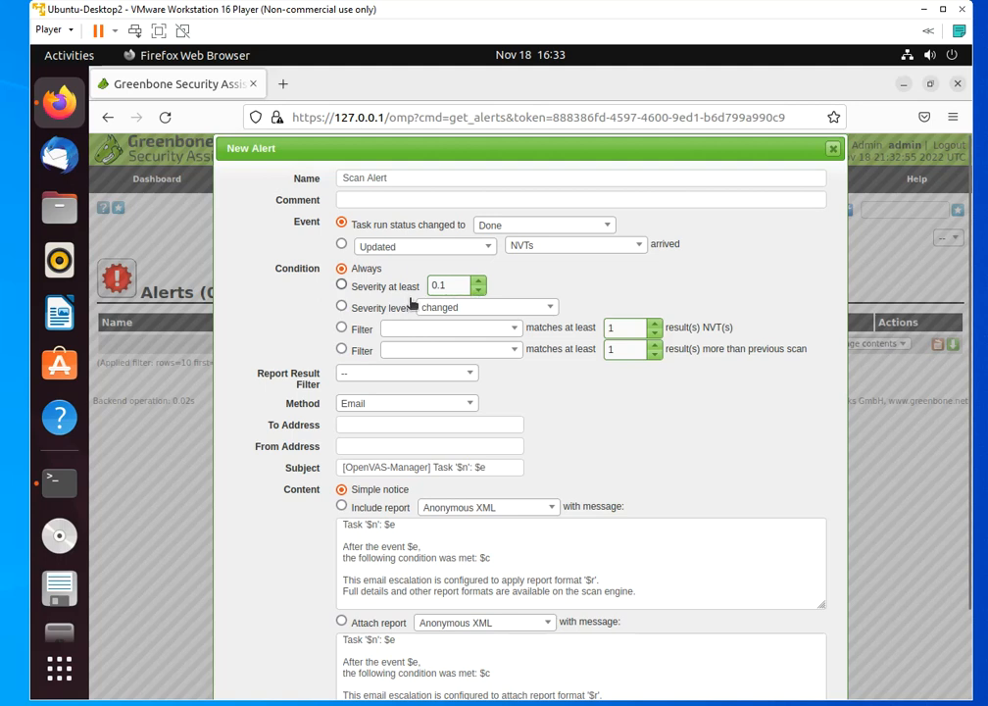
Set the threshold of the alert's "Severity at least" condition to 5
{"action": "left_click", "coordinate": [477, 285]}
{"action": "left_click", "coordinate": [480, 284]}
{"action": "left_click_drag", "start_coordinate": [480, 286], "coordinate": [482, 295]}
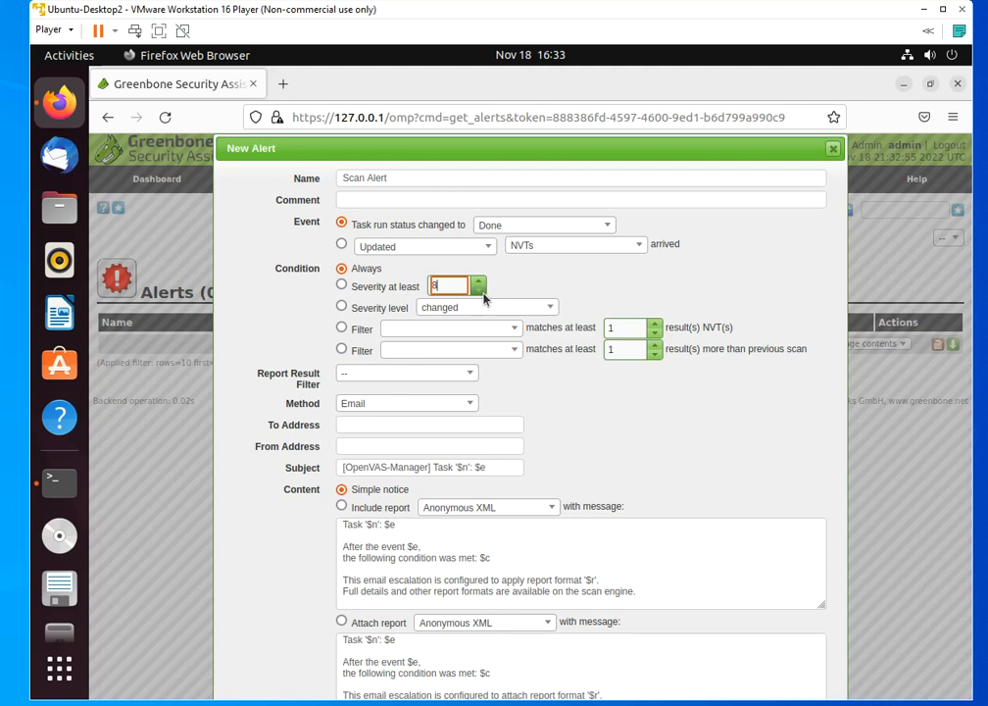
{"action": "left_click", "coordinate": [482, 290]}
{"action": "left_click", "coordinate": [481, 289]}
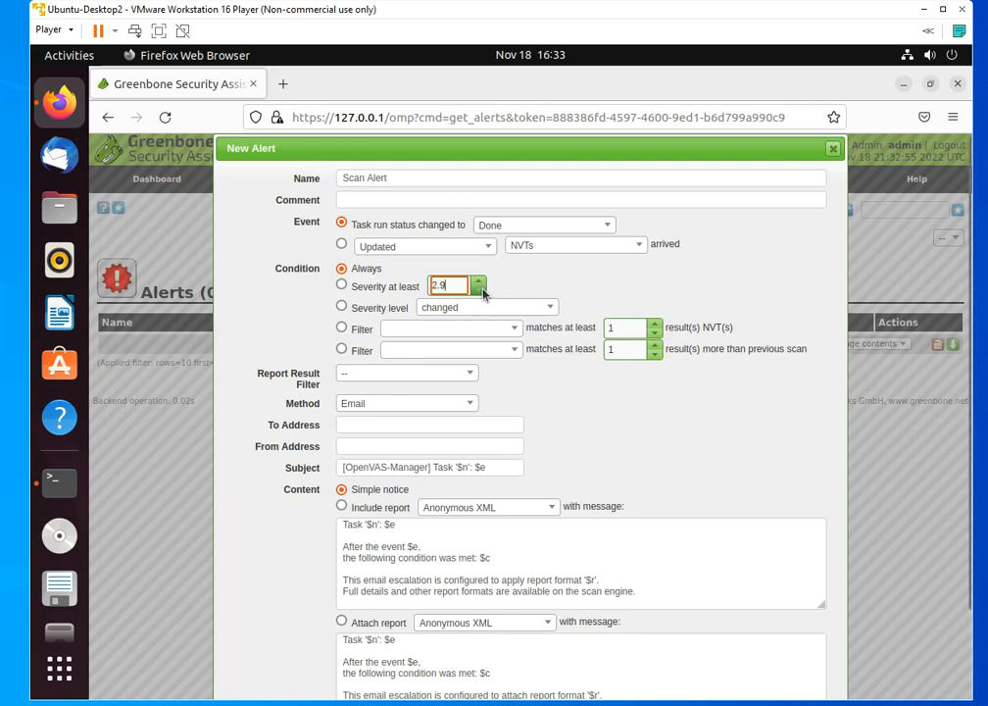
{"action": "scroll", "coordinate": [482, 288], "scroll_direction": "up", "scroll_amount": 2}
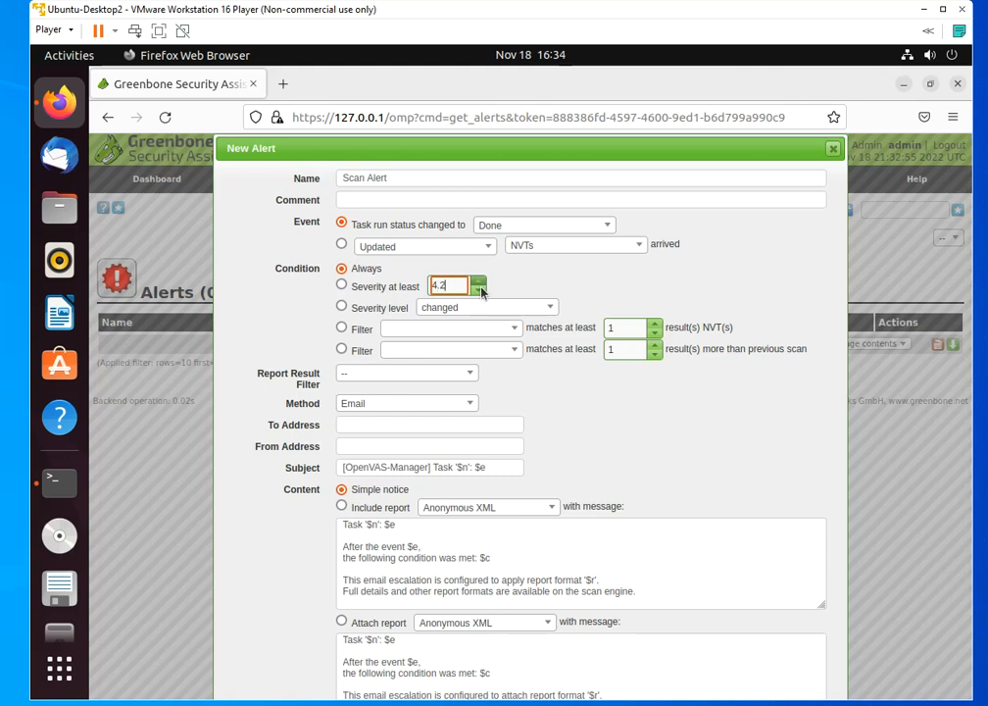
{"action": "scroll", "coordinate": [481, 290], "scroll_direction": "up", "scroll_amount": 2}
{"action": "scroll", "coordinate": [480, 290], "scroll_direction": "up", "scroll_amount": 2}
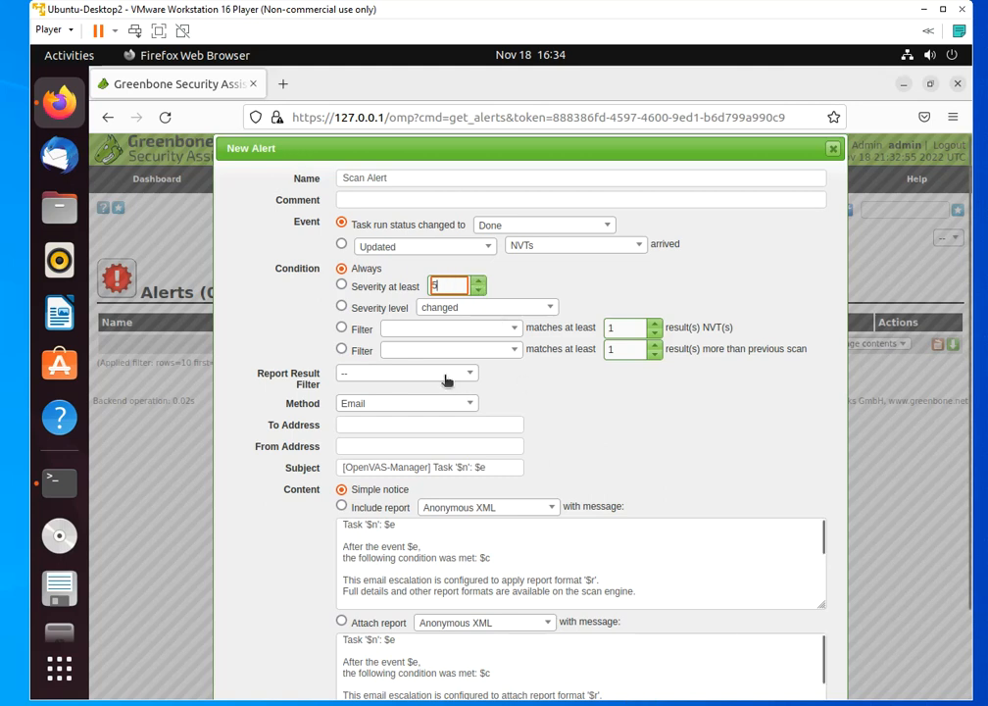
Switch the alert's condition to Severity level and set it to increased
{"action": "left_click", "coordinate": [355, 312]}
{"action": "left_click", "coordinate": [521, 315]}
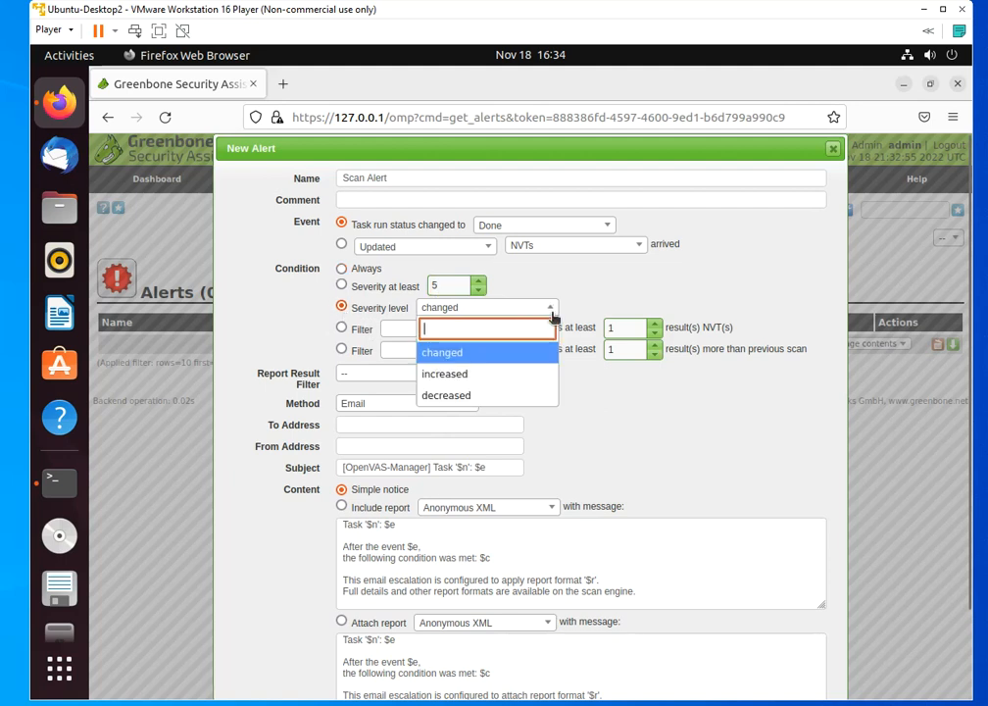
{"action": "left_click", "coordinate": [508, 377]}
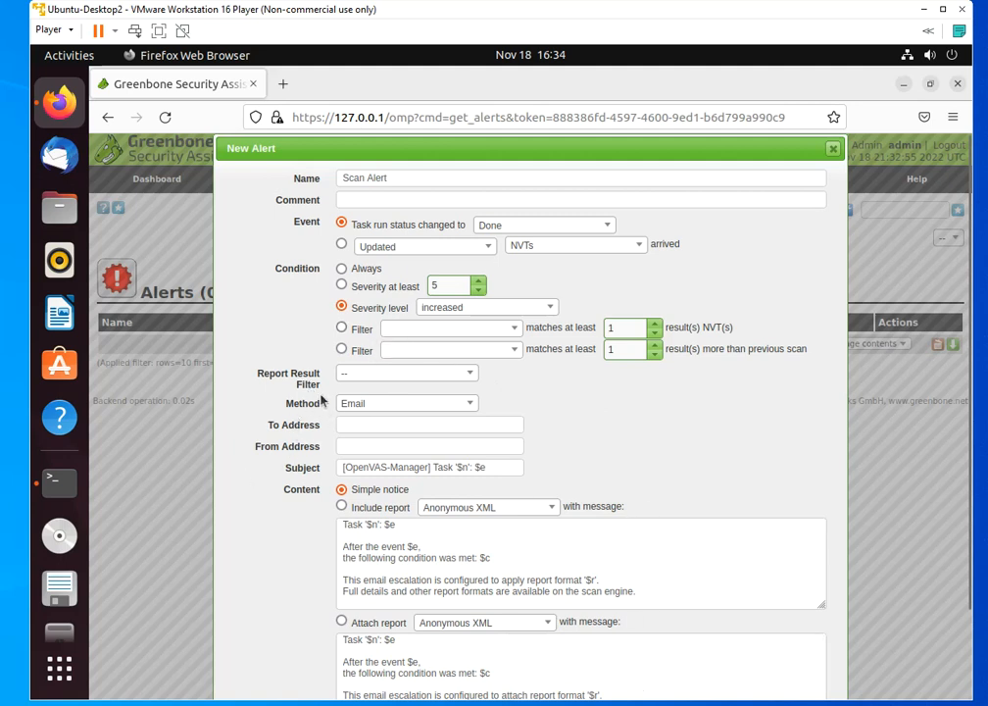
Check the options of the alert's Report Result Filter, leaving it unset
{"action": "left_click", "coordinate": [431, 378]}
{"action": "left_click", "coordinate": [598, 387]}
{"action": "left_click", "coordinate": [470, 374]}
{"action": "left_click", "coordinate": [580, 388]}
Review the notification methods available for the alert, keeping Email, and go to its recipient address
{"action": "left_click", "coordinate": [409, 413]}
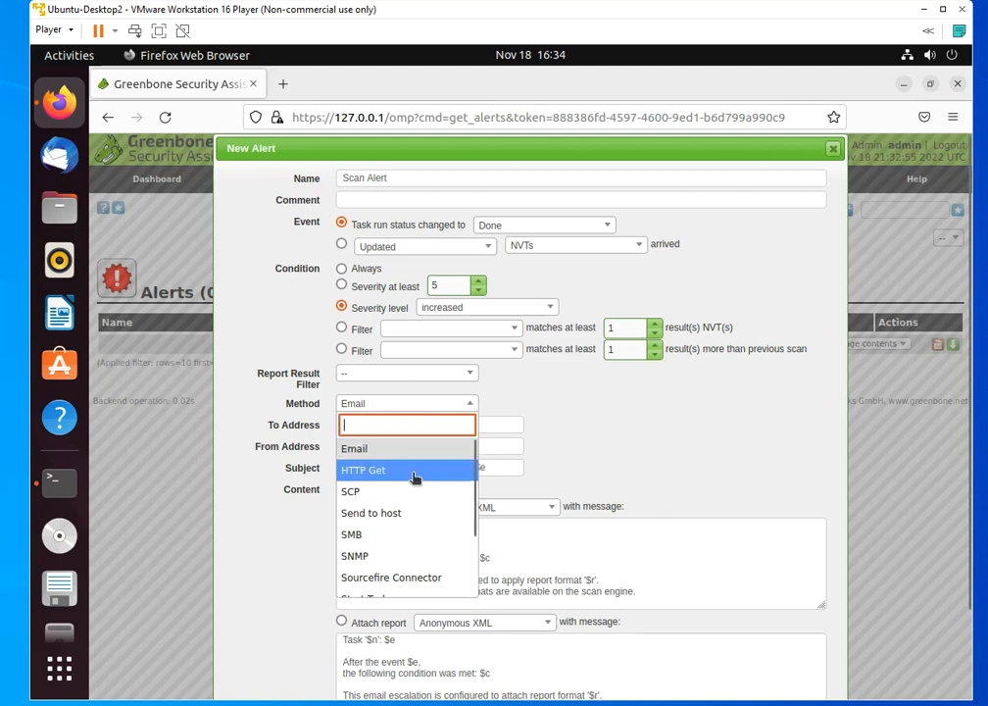
{"action": "scroll", "coordinate": [424, 518], "scroll_direction": "down", "scroll_amount": 3}
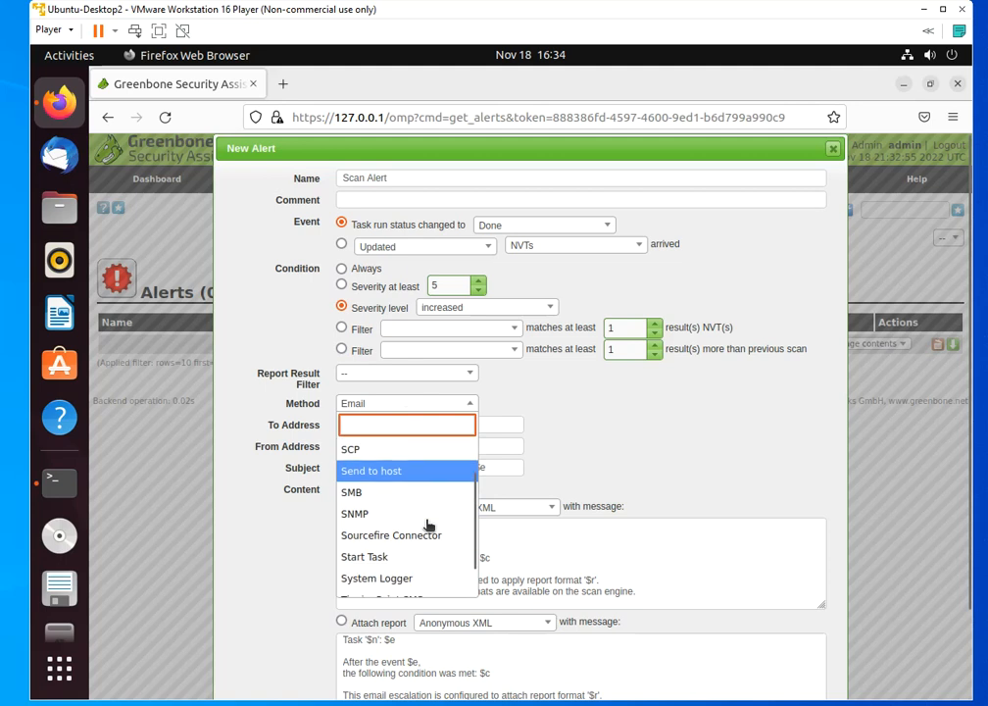
{"action": "scroll", "coordinate": [446, 532], "scroll_direction": "down", "scroll_amount": 1}
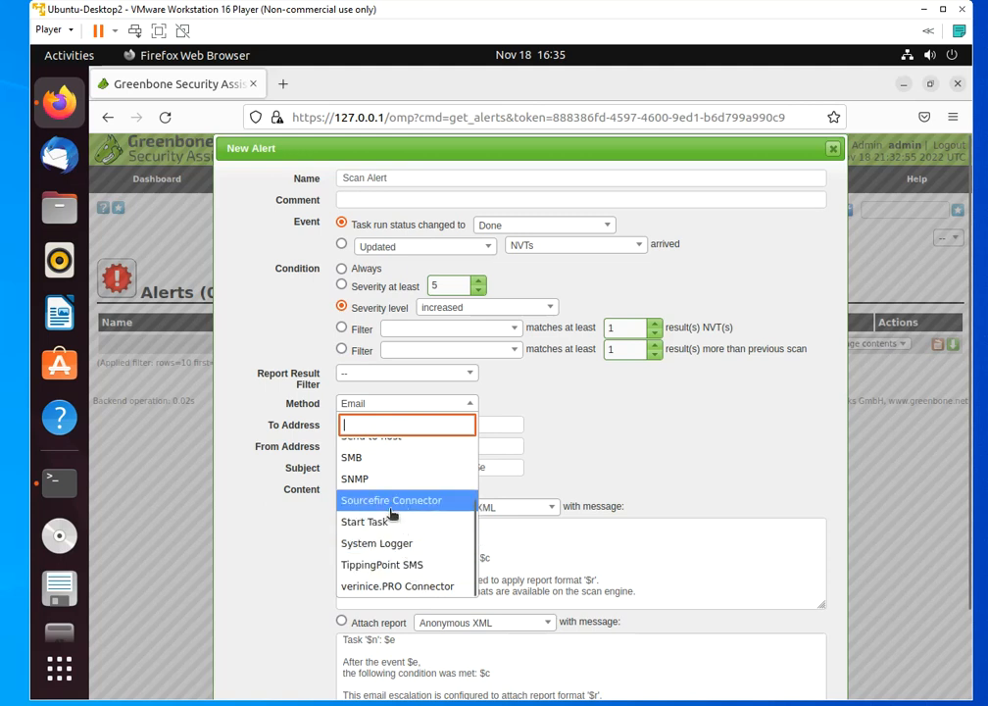
{"action": "scroll", "coordinate": [392, 518], "scroll_direction": "up", "scroll_amount": 2}
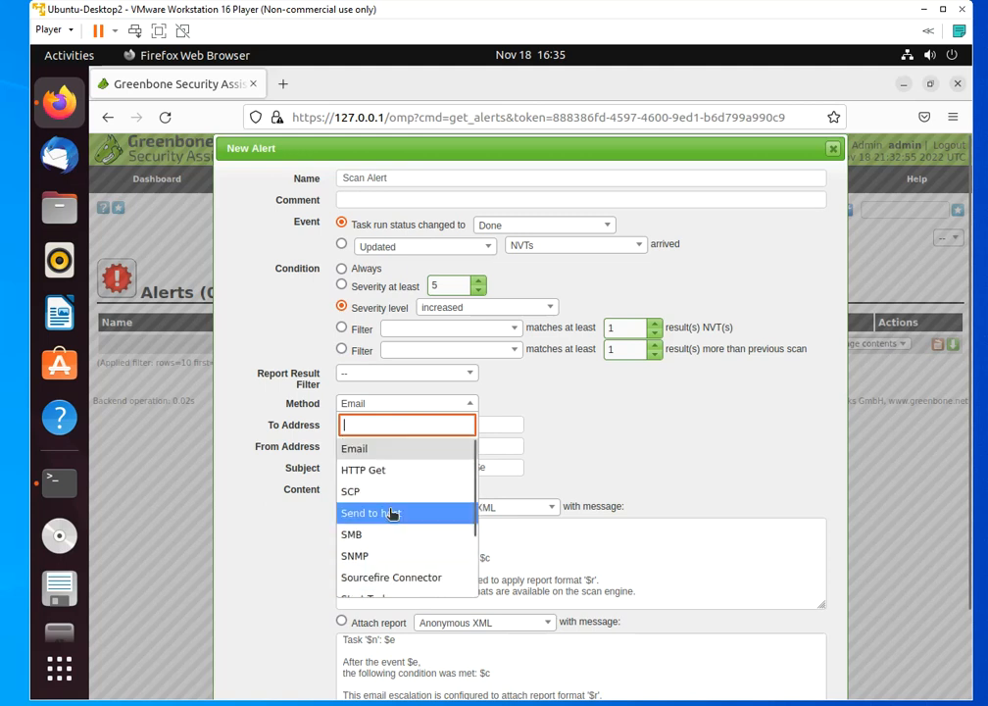
{"action": "left_click", "coordinate": [382, 456]}
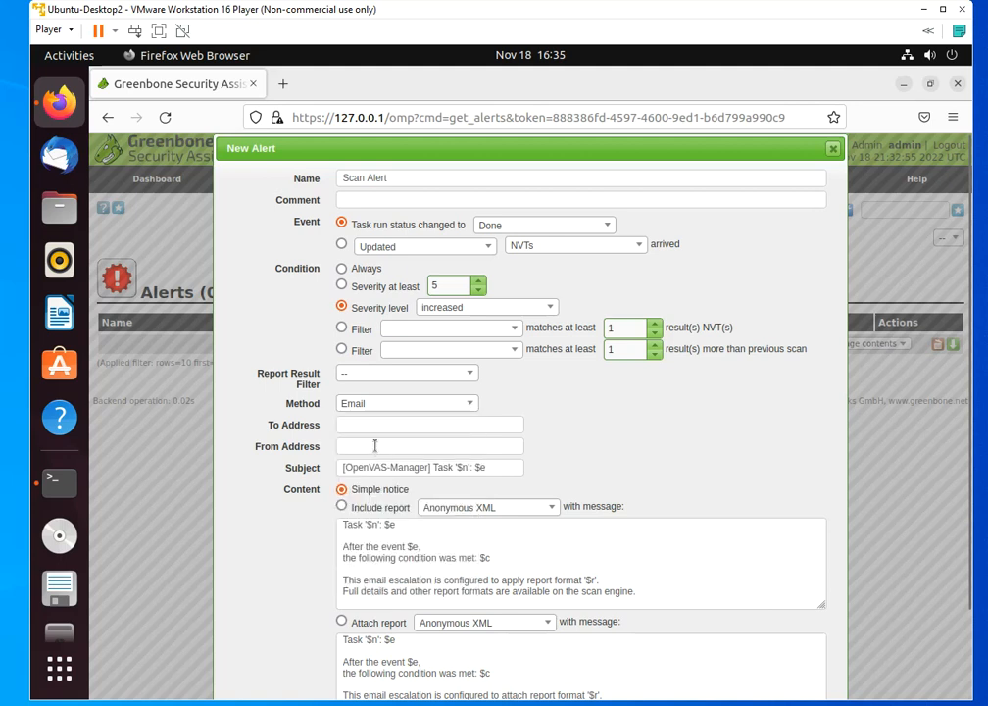
{"action": "left_click", "coordinate": [372, 431]}
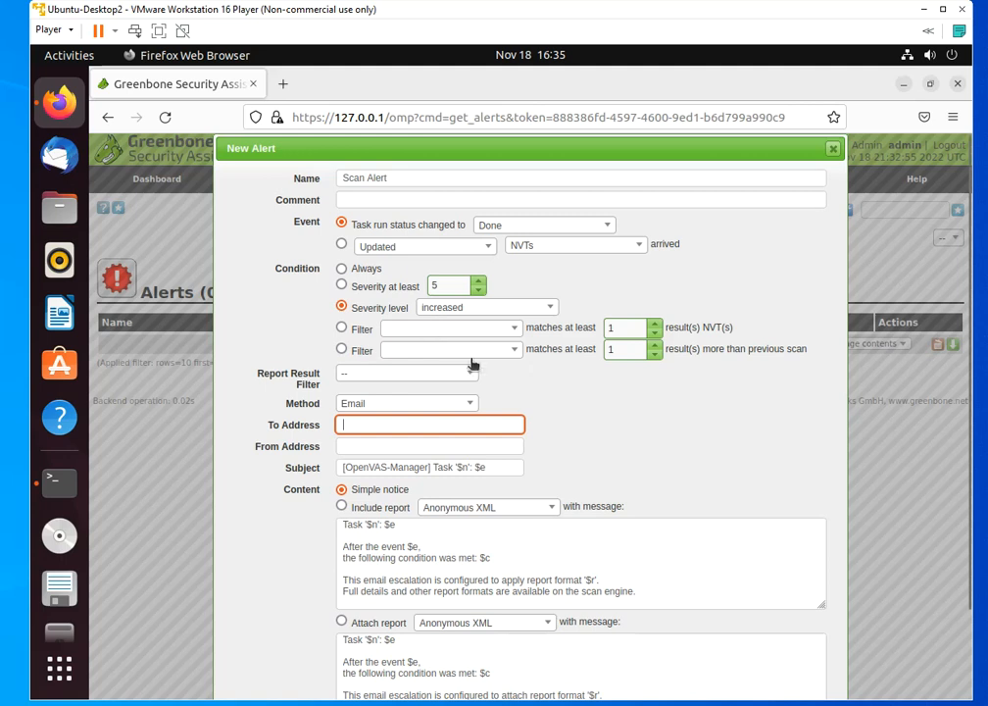
Try SMB as the alert's method, review the remaining methods and set it to Send to host
{"action": "left_click", "coordinate": [453, 407]}
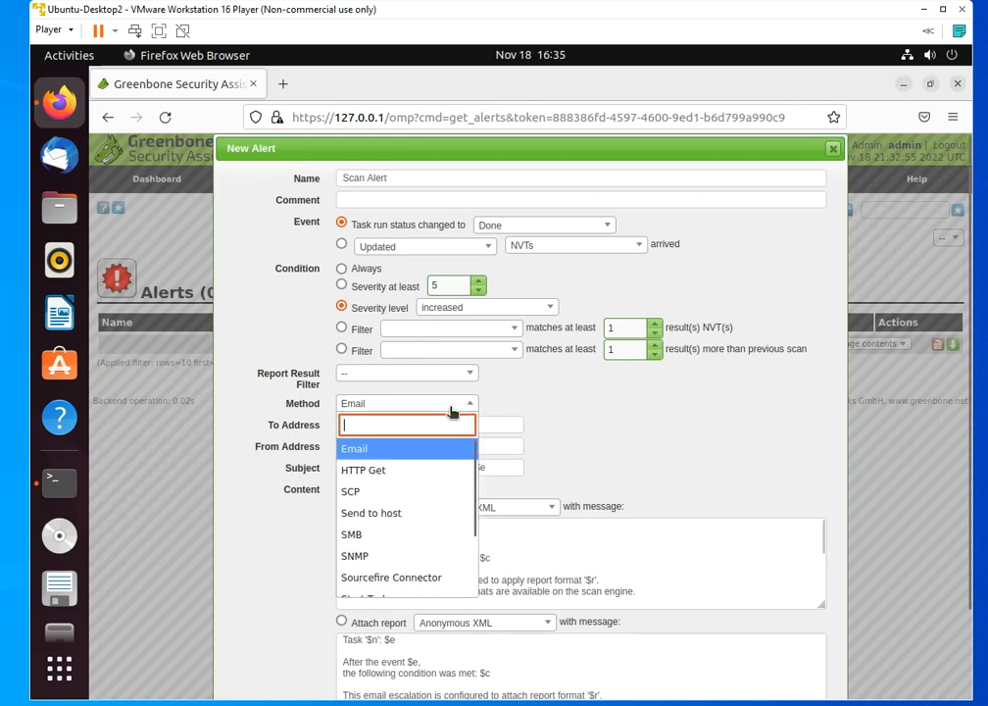
{"action": "left_click", "coordinate": [378, 538]}
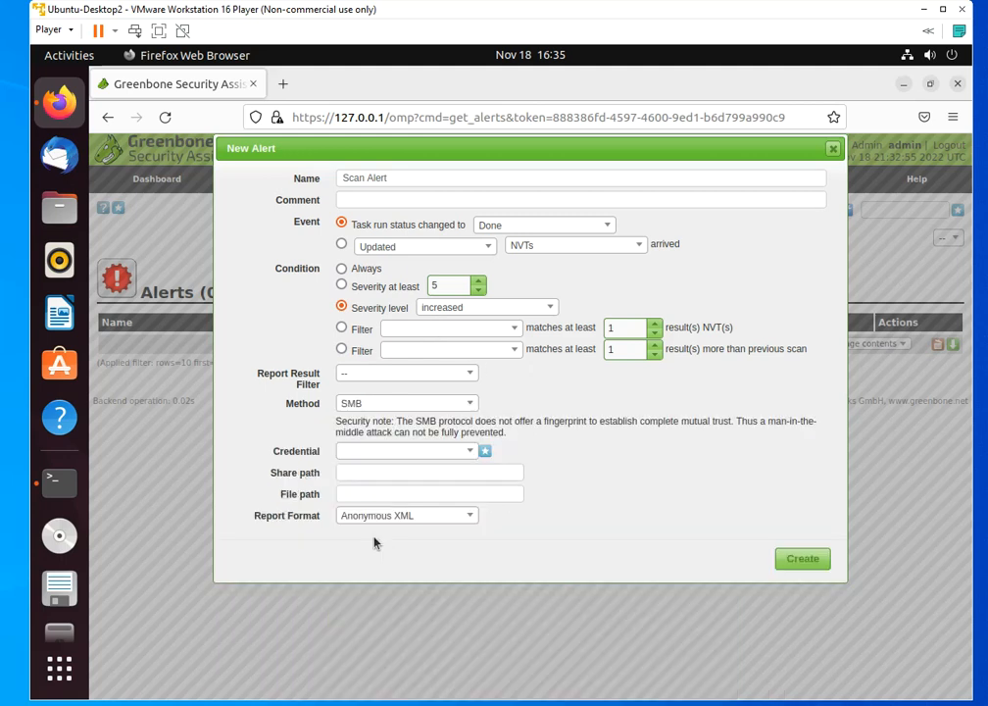
{"action": "left_click", "coordinate": [431, 405]}
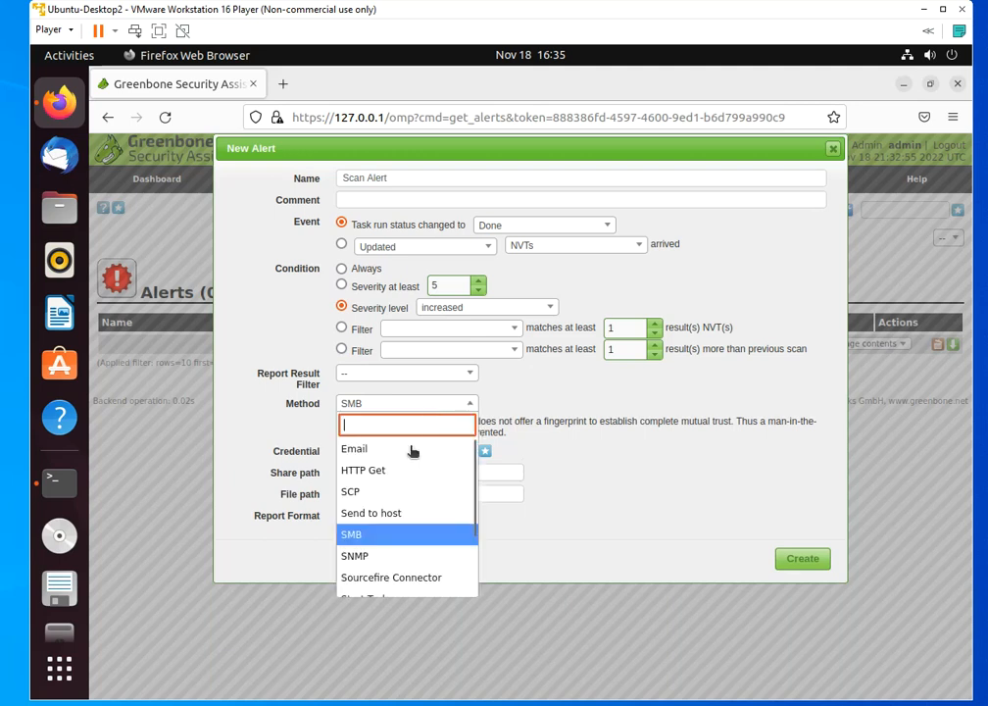
{"action": "scroll", "coordinate": [422, 563], "scroll_direction": "down", "scroll_amount": 1}
{"action": "scroll", "coordinate": [422, 563], "scroll_direction": "down", "scroll_amount": 1}
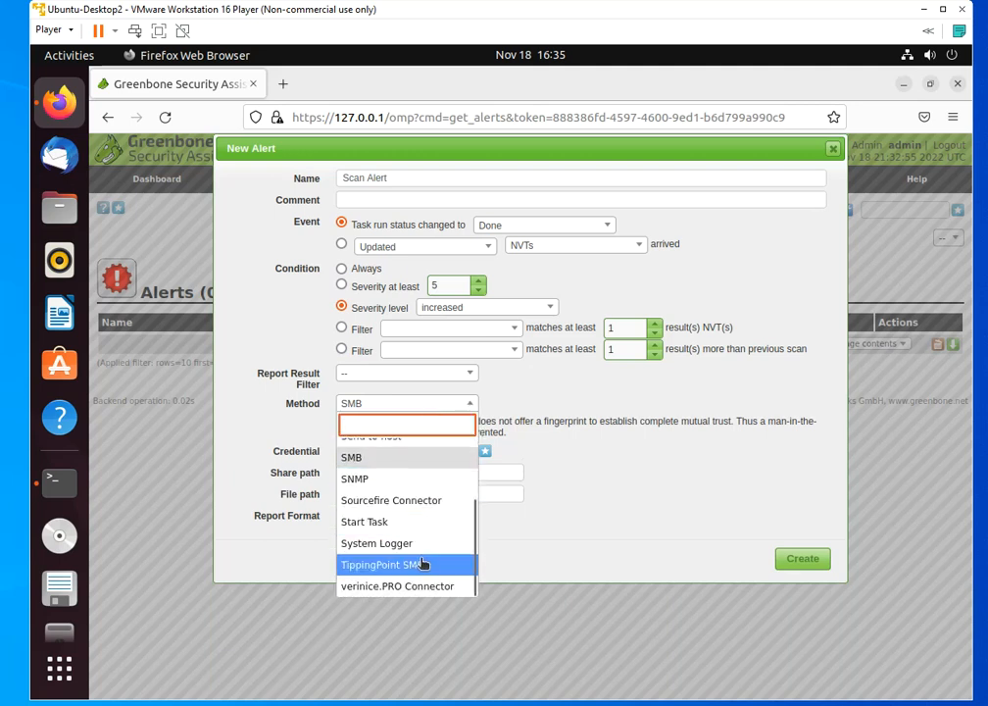
{"action": "scroll", "coordinate": [422, 564], "scroll_direction": "up", "scroll_amount": 2}
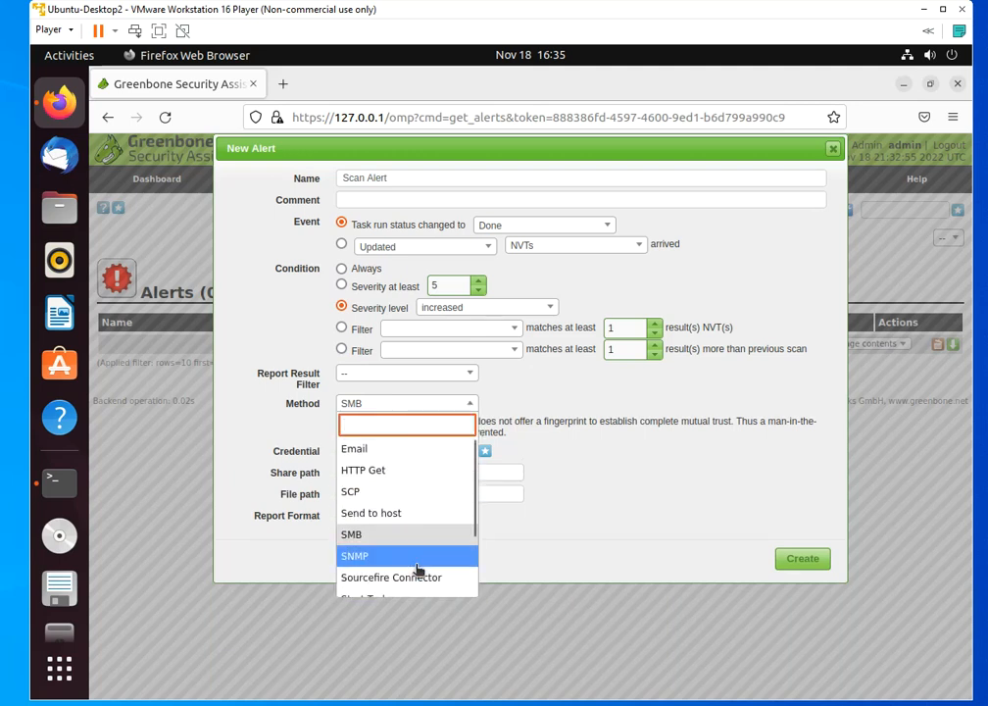
{"action": "left_click", "coordinate": [418, 516]}
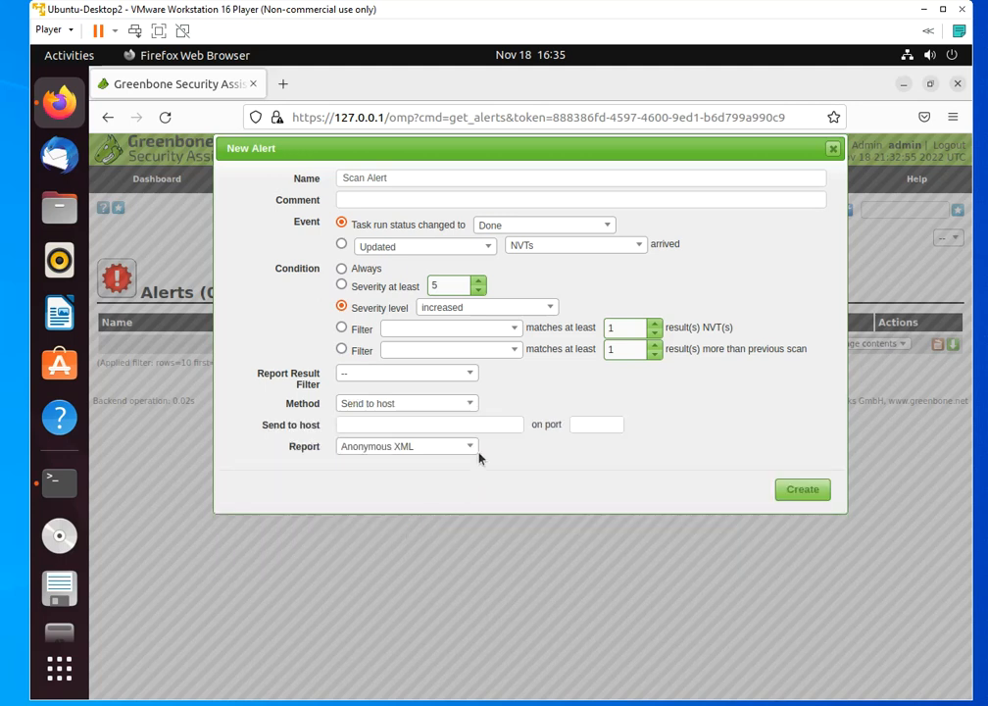
Examine the report formats available for the Send to host method, keeping Anonymous XML
{"action": "left_click", "coordinate": [370, 430]}
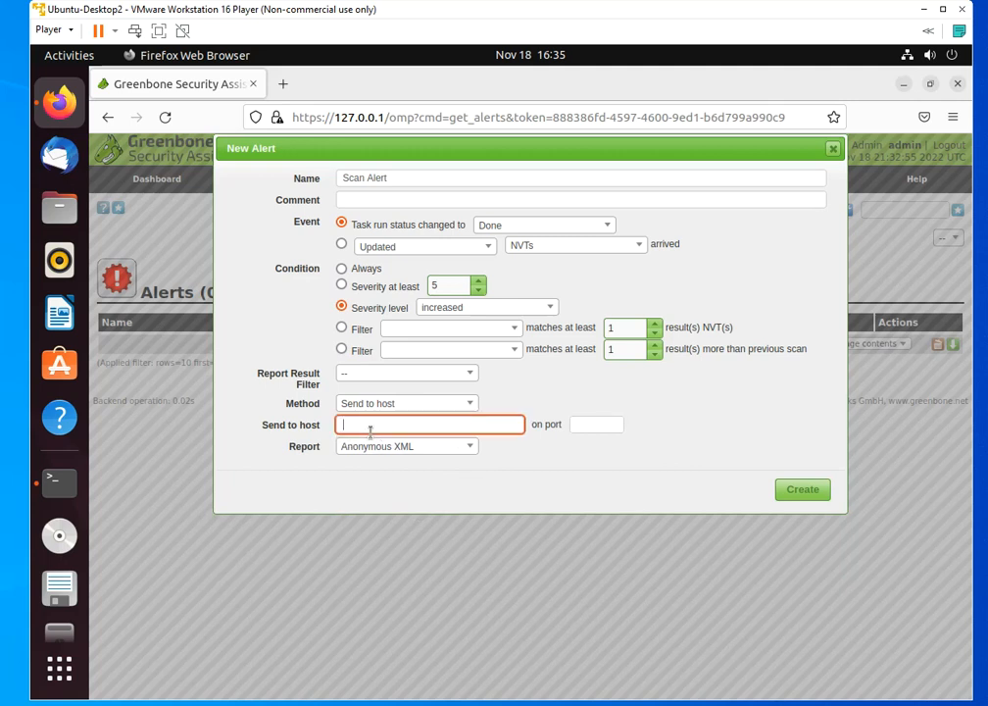
{"action": "left_click", "coordinate": [469, 450]}
{"action": "scroll", "coordinate": [402, 588], "scroll_direction": "down", "scroll_amount": 3}
{"action": "scroll", "coordinate": [408, 589], "scroll_direction": "up", "scroll_amount": 3}
{"action": "scroll", "coordinate": [407, 557], "scroll_direction": "down", "scroll_amount": 3}
{"action": "scroll", "coordinate": [412, 556], "scroll_direction": "down", "scroll_amount": 1}
{"action": "scroll", "coordinate": [407, 558], "scroll_direction": "up", "scroll_amount": 3}
{"action": "scroll", "coordinate": [412, 556], "scroll_direction": "down", "scroll_amount": 3}
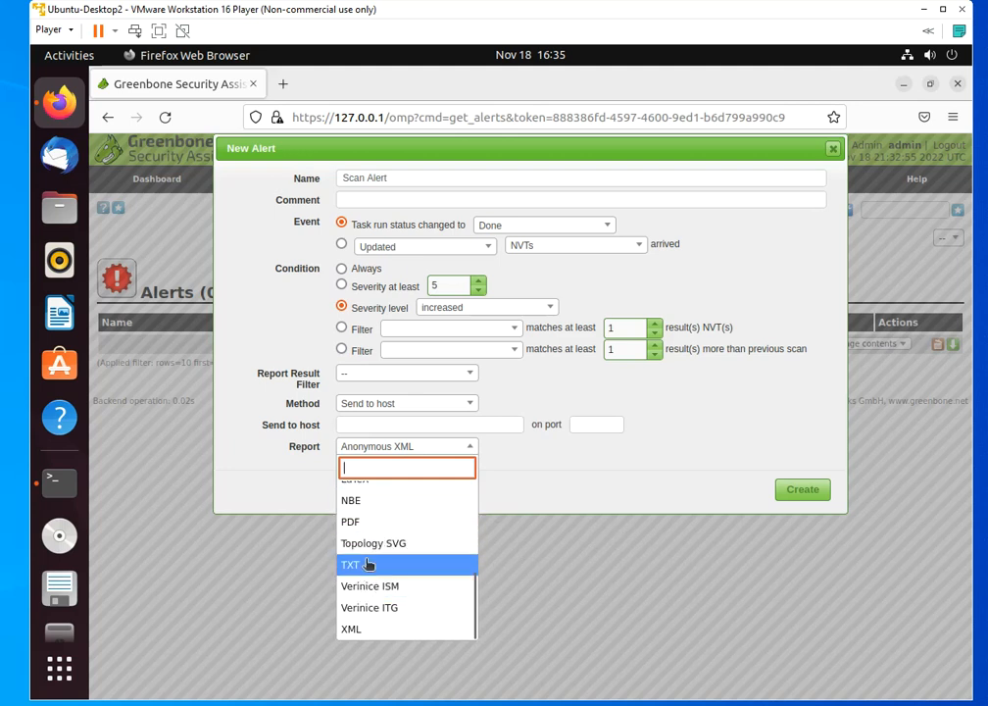
{"action": "left_click", "coordinate": [716, 444]}
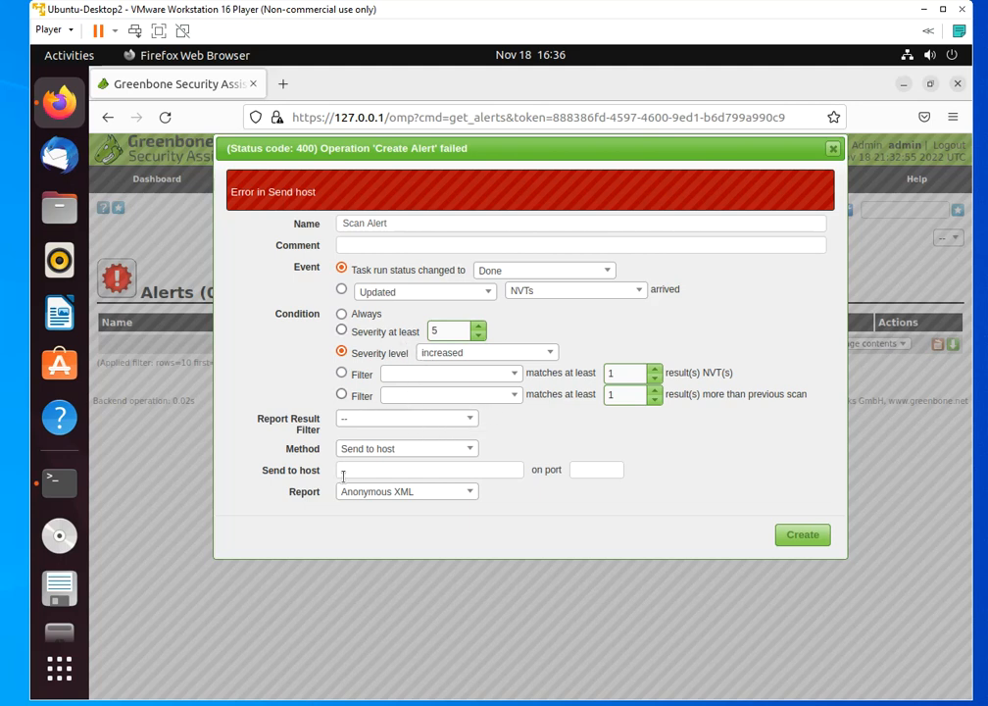
Set the alert to send to host 172.16.5.99 on port 69 and create the alert
{"action": "left_click", "coordinate": [404, 472]}
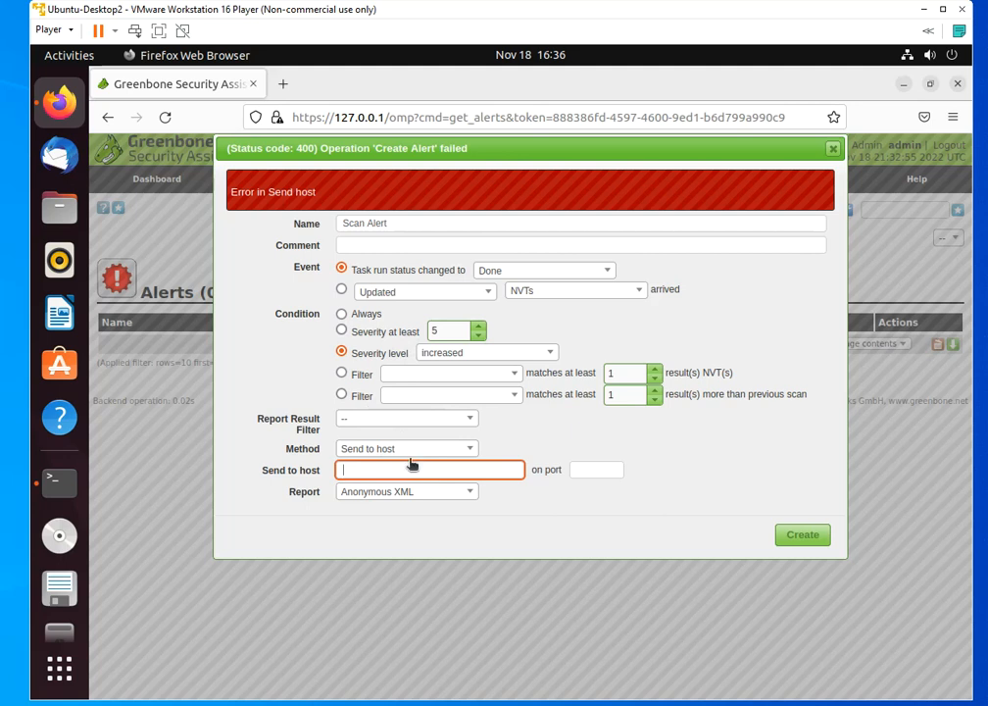
{"action": "type", "text": "172.16.5.99"}
{"action": "left_click", "coordinate": [596, 475]}
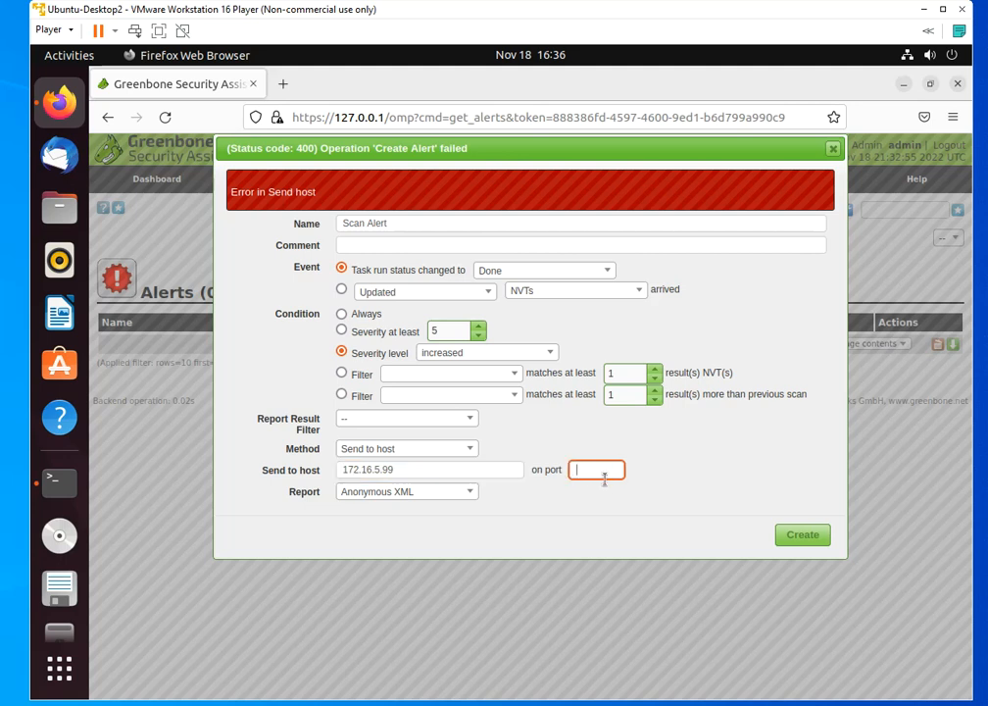
{"action": "type", "text": "69"}
{"action": "left_click", "coordinate": [805, 538]}
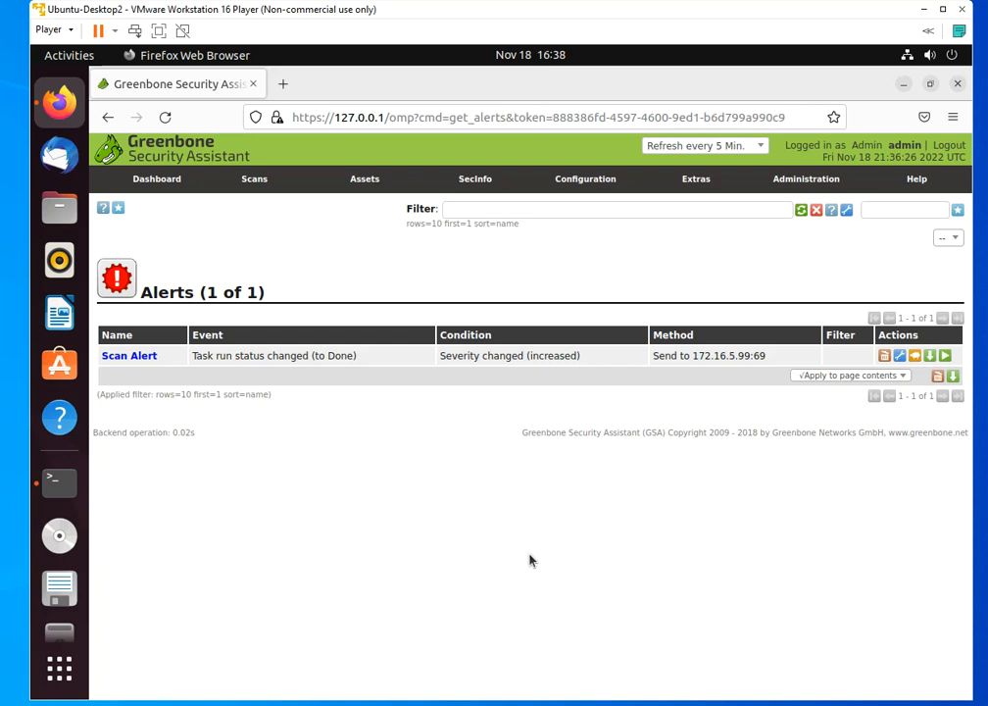
Open the Dashboard overview
{"action": "left_click", "coordinate": [154, 186]}
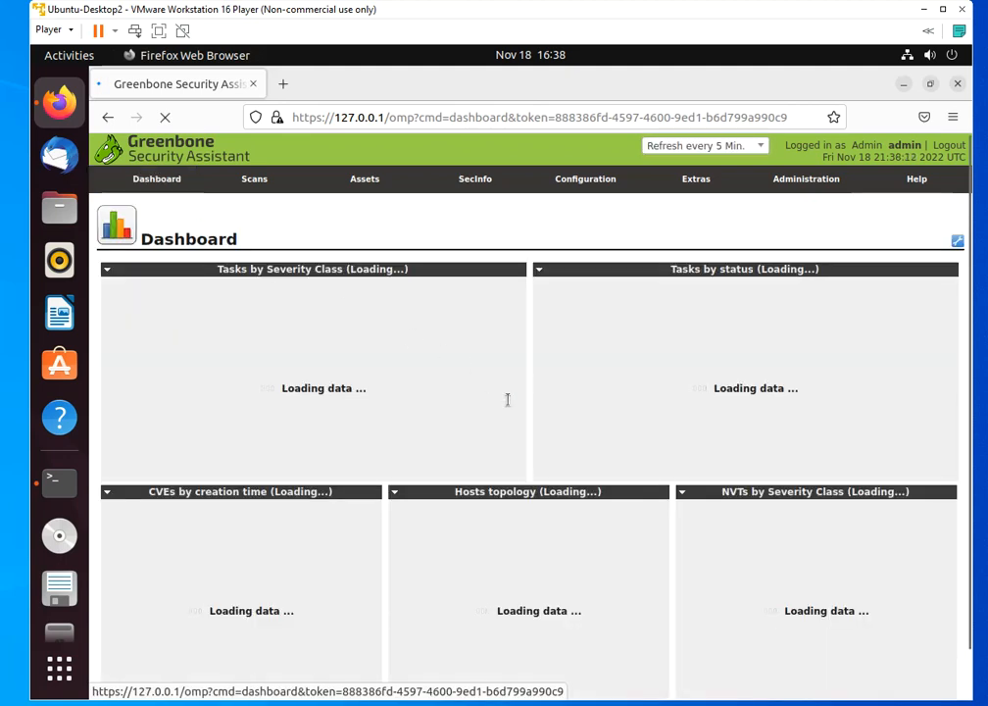